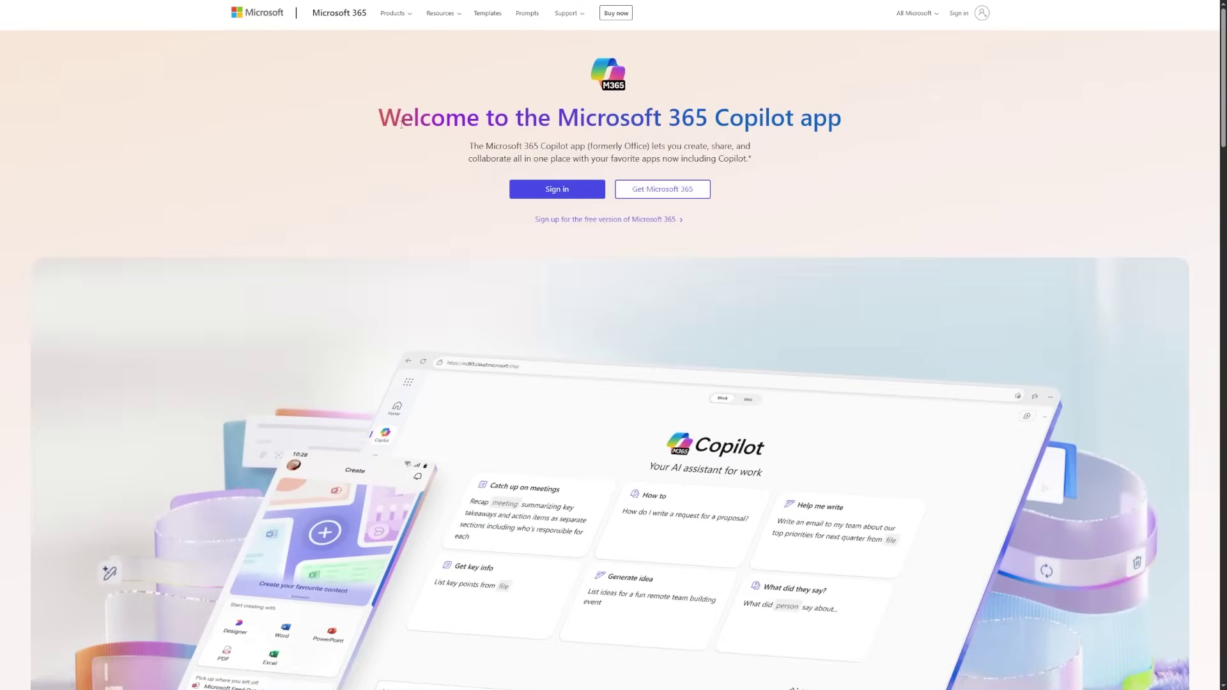
# - Select and clear part of the Microsoft 365 Copilot headline, then scroll down the welcome page
pyautogui.moveTo(579, 120); pyautogui.dragTo(744, 120)
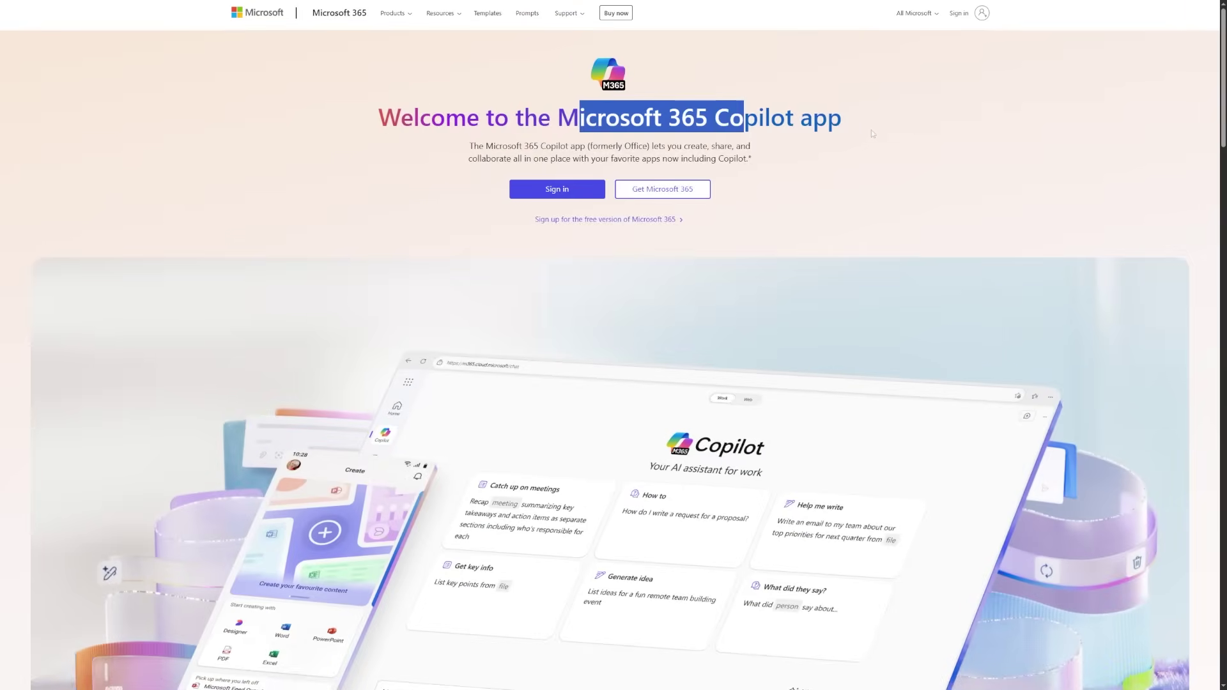
pyautogui.click(924, 136)
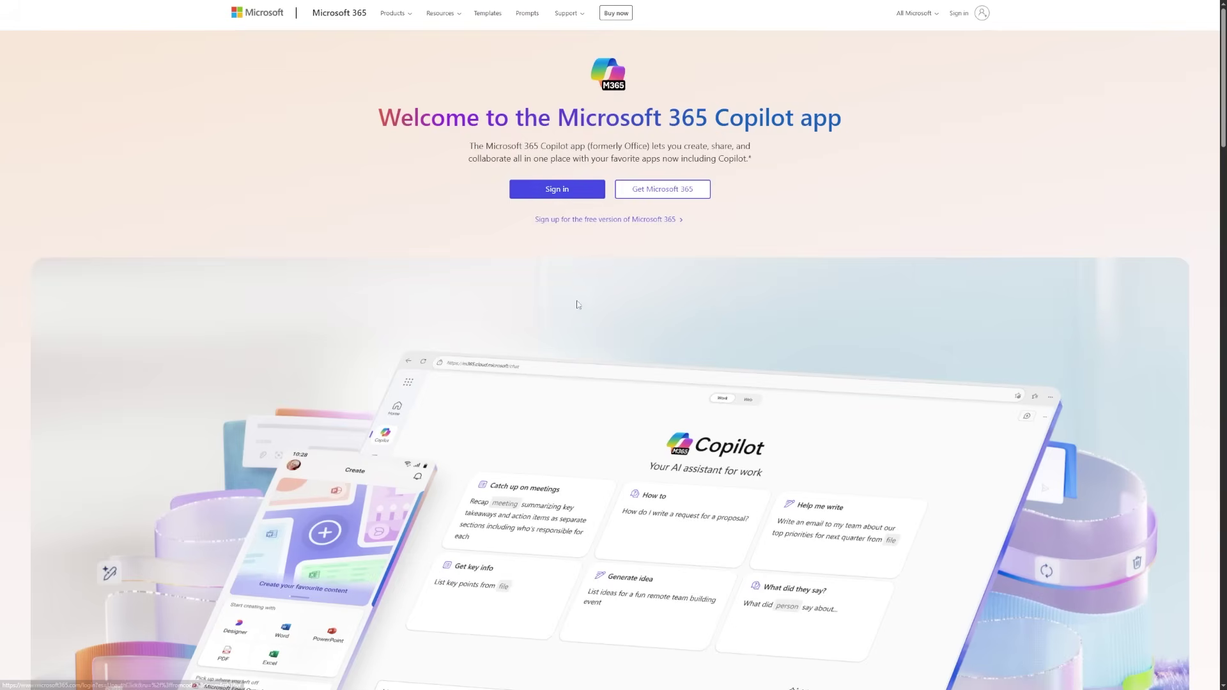
pyautogui.scroll(-2, 656, 336)
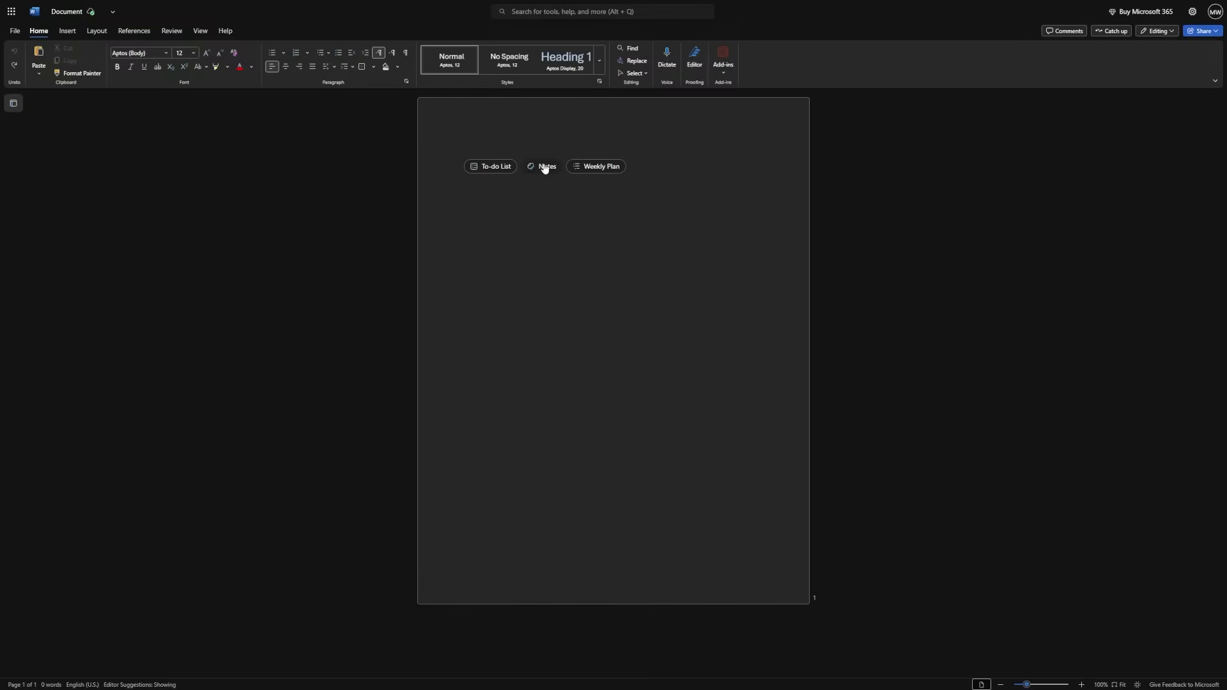
# - Insert the 'Notes | July 29' template, then place the caret in its title and Next steps table
pyautogui.click(545, 169)
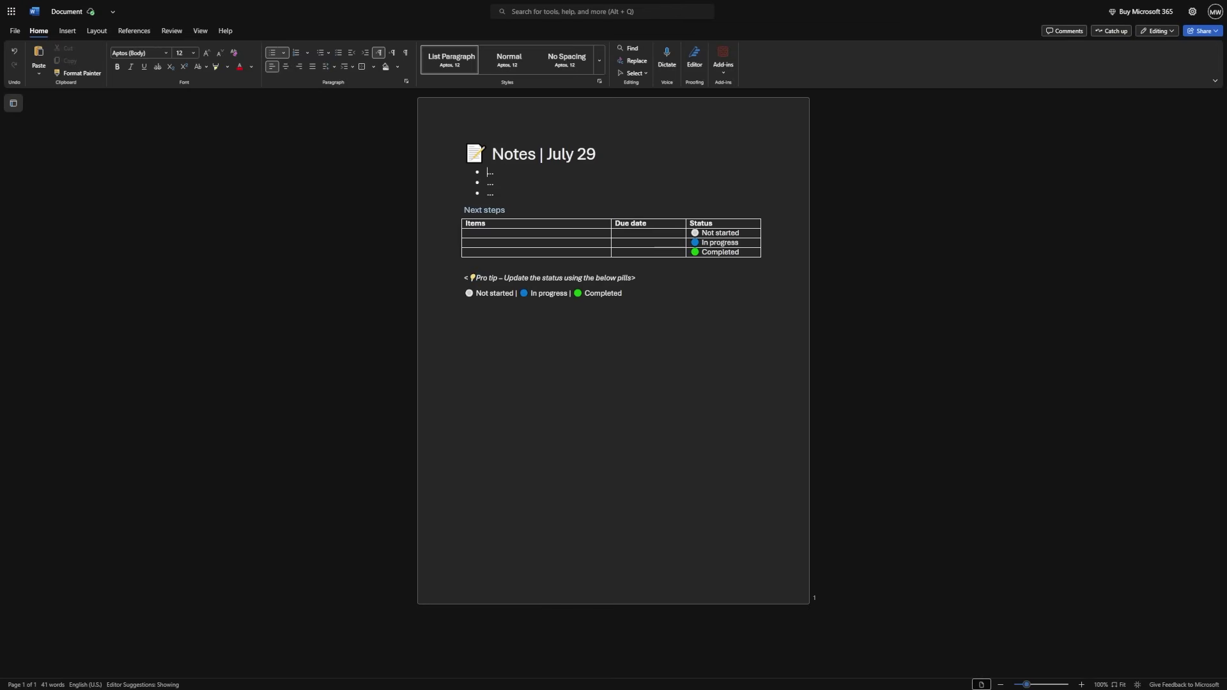
pyautogui.hotkey('shift', 'Right')
pyautogui.hotkey('shift', 'Right')
pyautogui.hotkey('shift', 'Right')
pyautogui.hotkey('shift', 'Right')
pyautogui.hotkey('shift', 'Right')
pyautogui.hotkey('shift', 'Right')
pyautogui.hotkey('shift', 'Right')
pyautogui.hotkey('shift', 'Right')
pyautogui.click(988, 221)
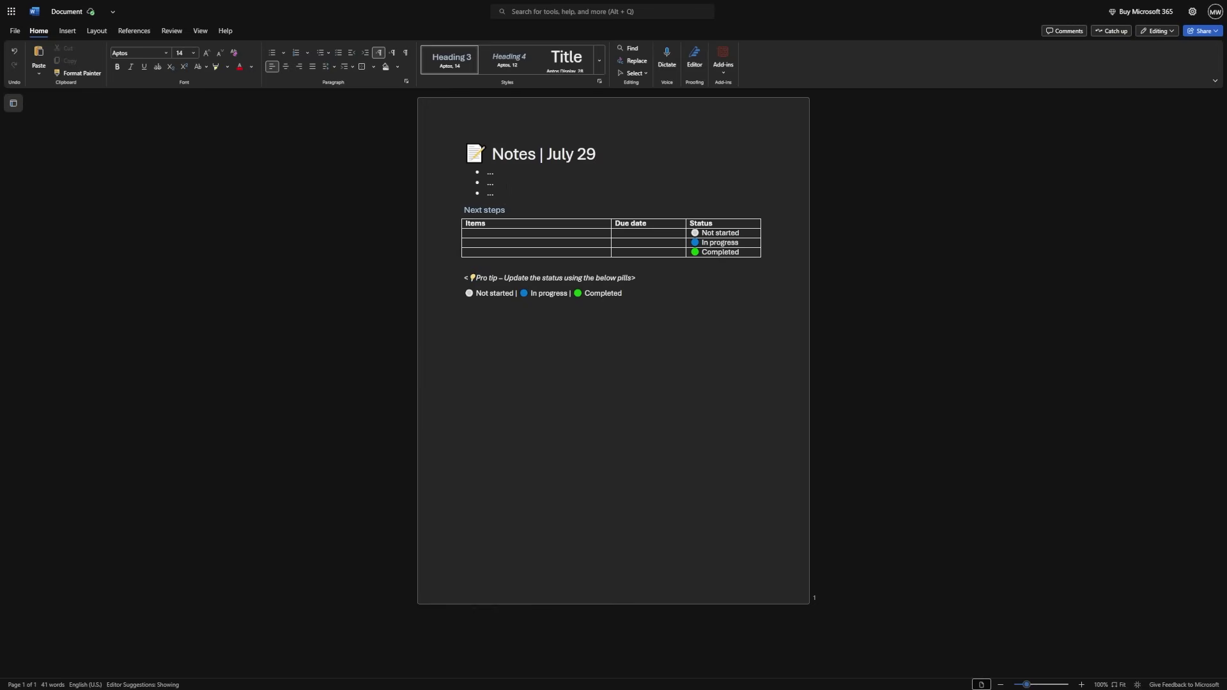
pyautogui.click(465, 243)
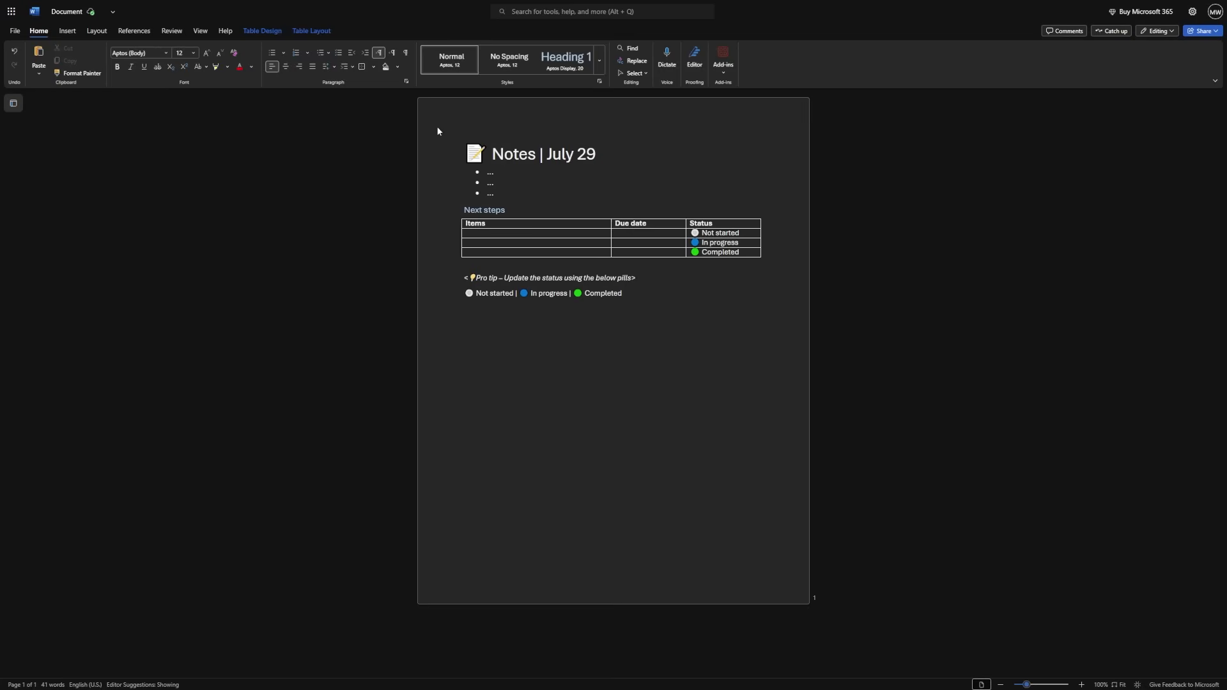
pyautogui.click(1027, 212)
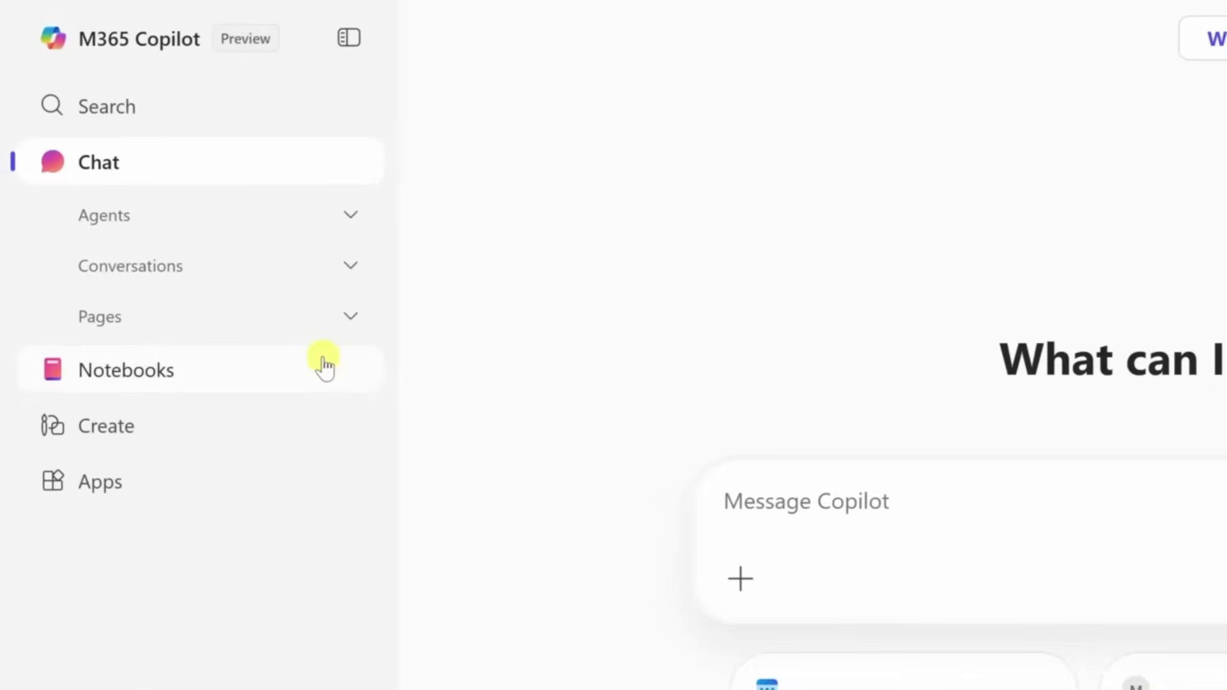
# - Open the Spring pop up notebook and play its audio overview
pyautogui.click(325, 367)
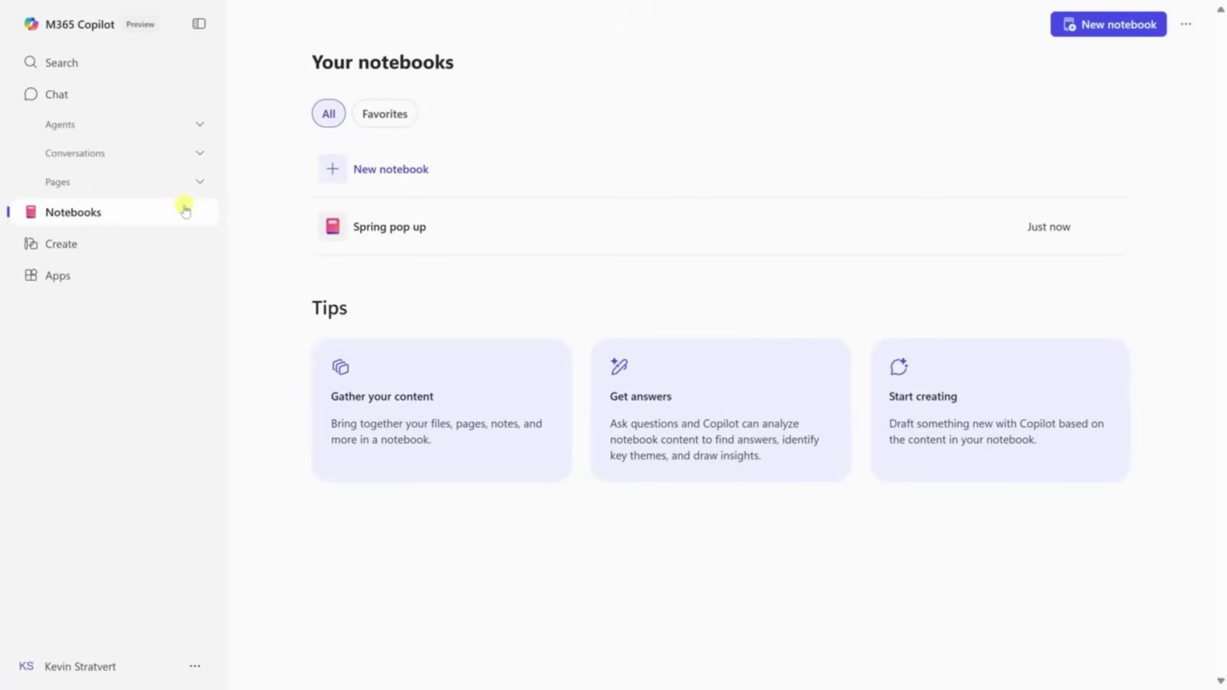
pyautogui.click(451, 219)
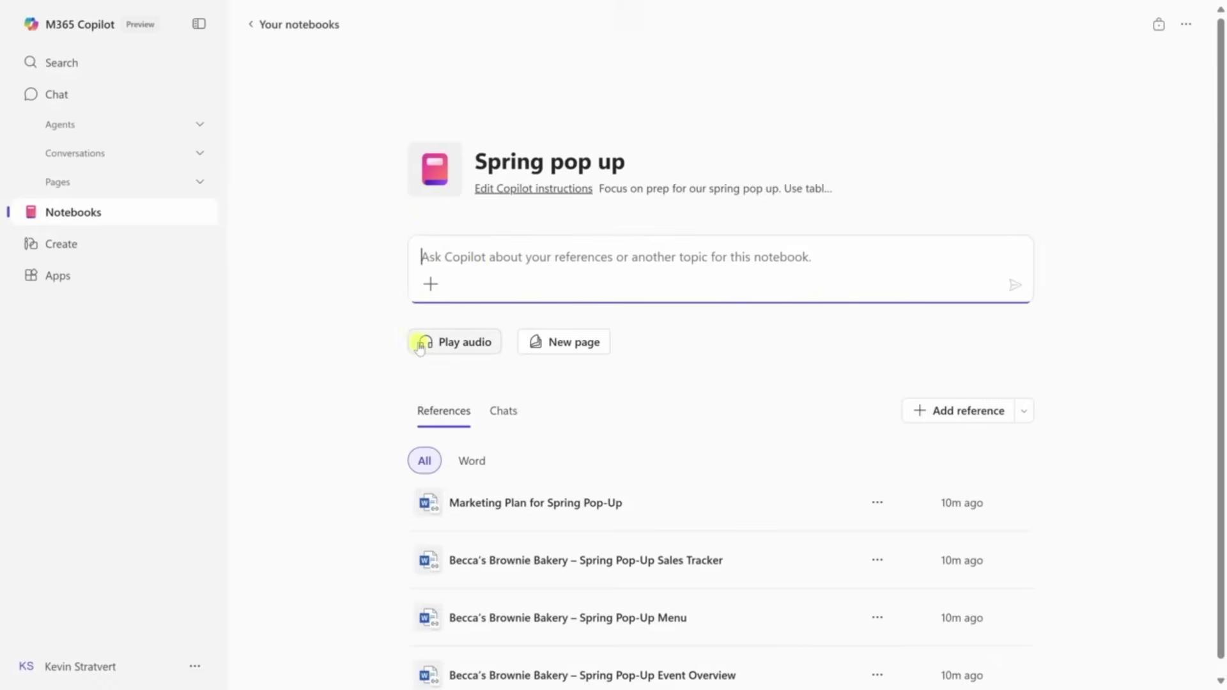
pyautogui.click(420, 345)
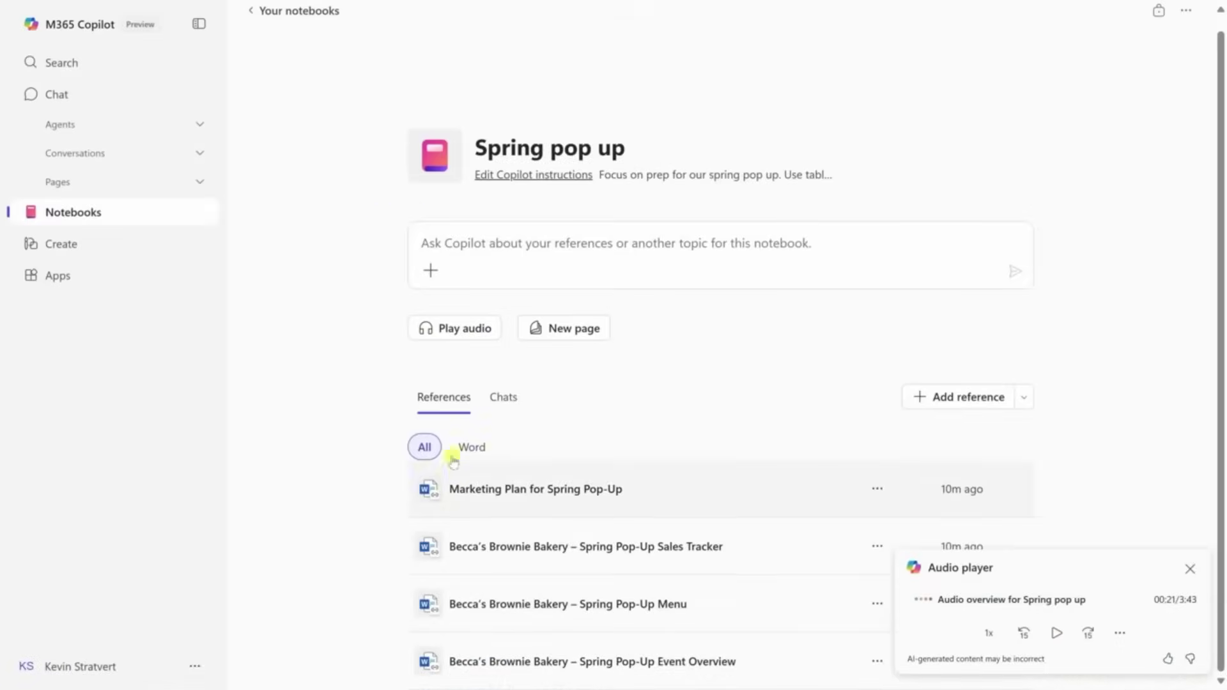
# - Ask Copilot to summarize this year's customer feedback from the notebook's references
pyautogui.click(426, 239)
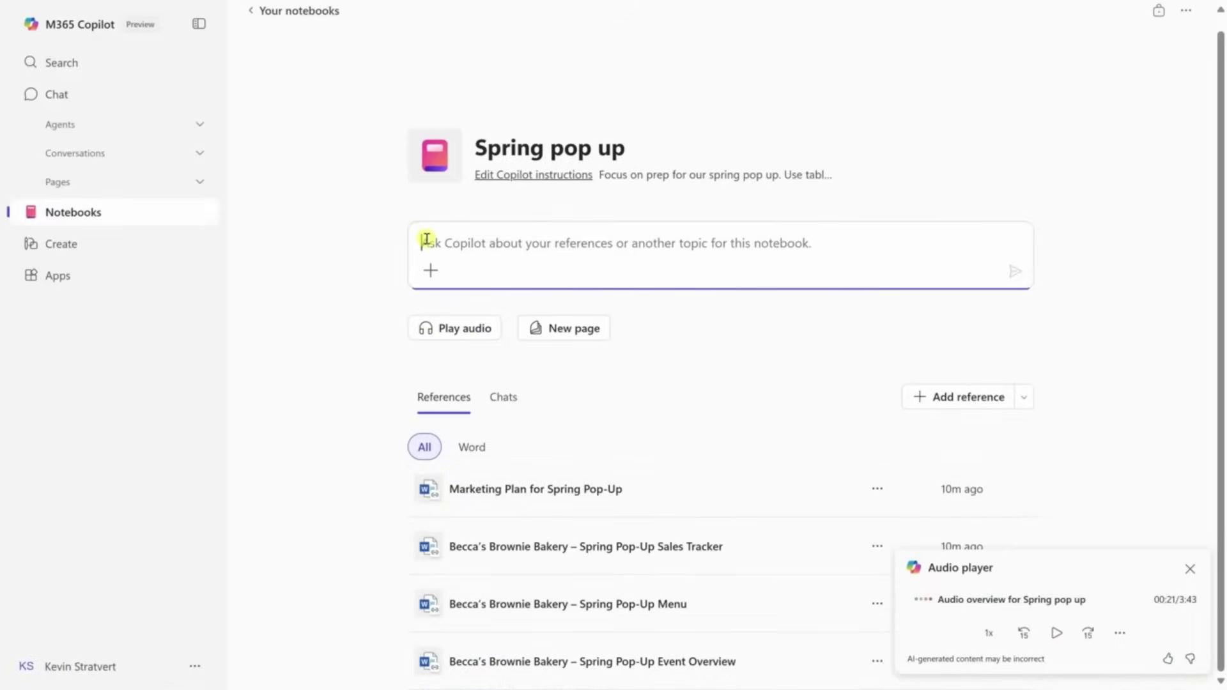
pyautogui.write("Can you summarize this year's customer feedback?")
pyautogui.press('Return')
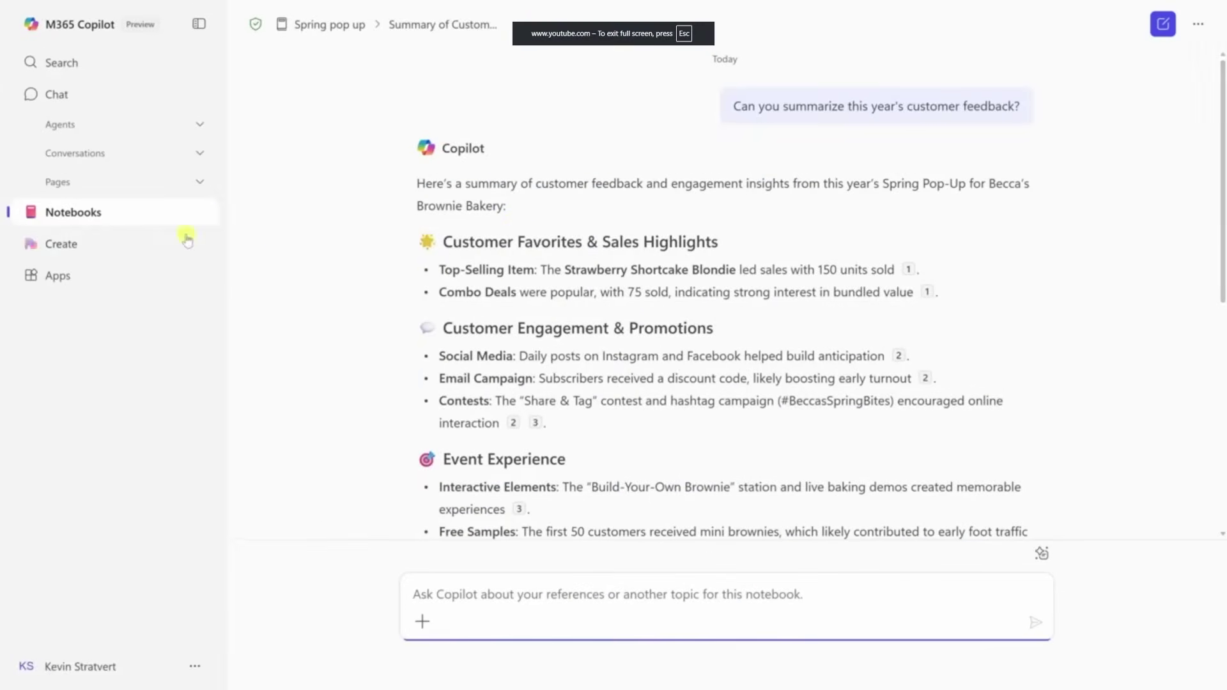
# - From Create, review the brownie bakery's brand kit under More > Brand kits
pyautogui.click(171, 242)
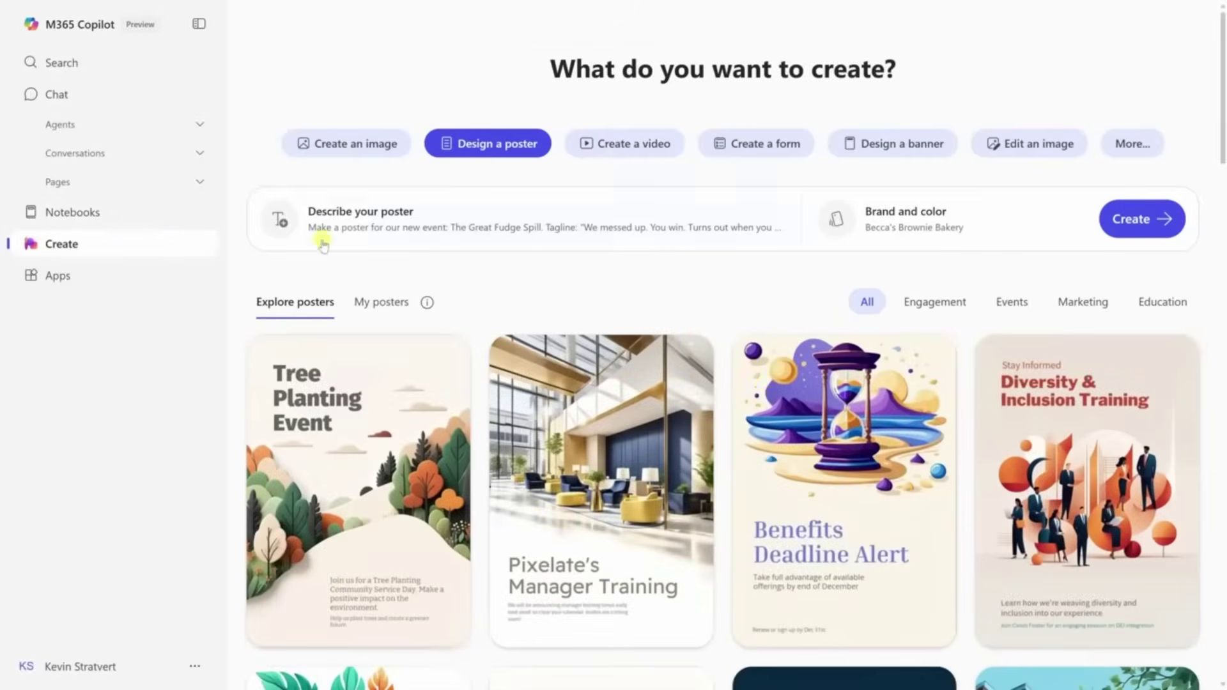
pyautogui.click(1141, 144)
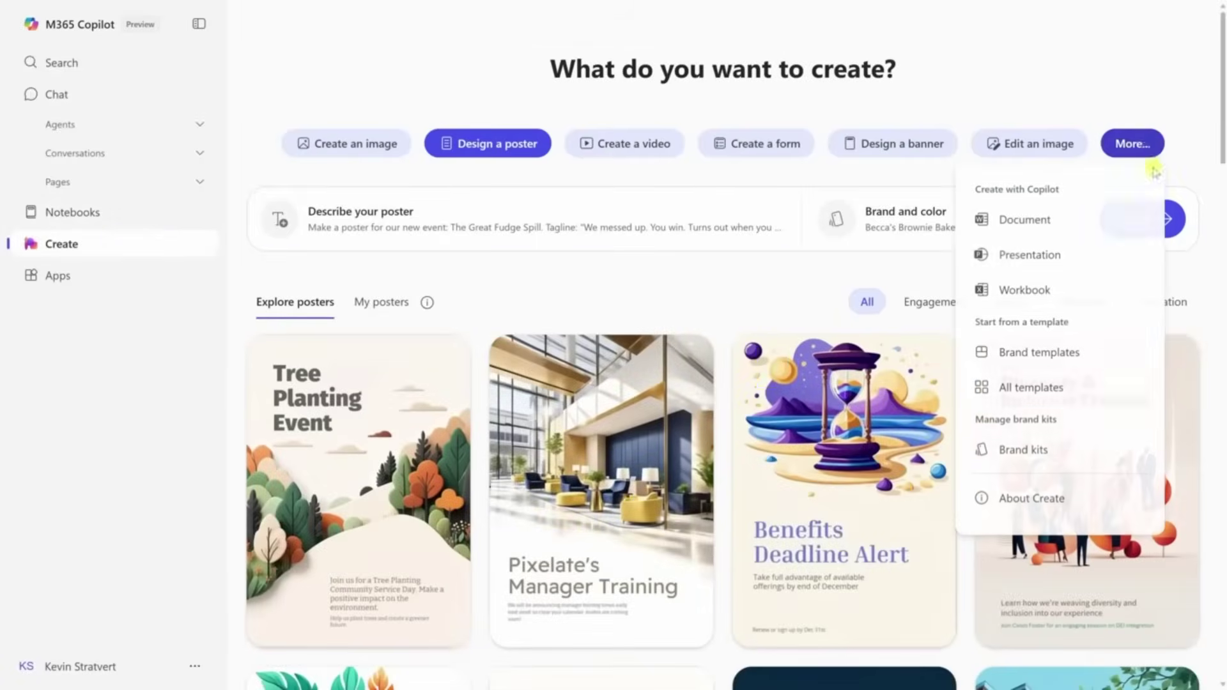
pyautogui.click(1112, 447)
pyautogui.click(541, 259)
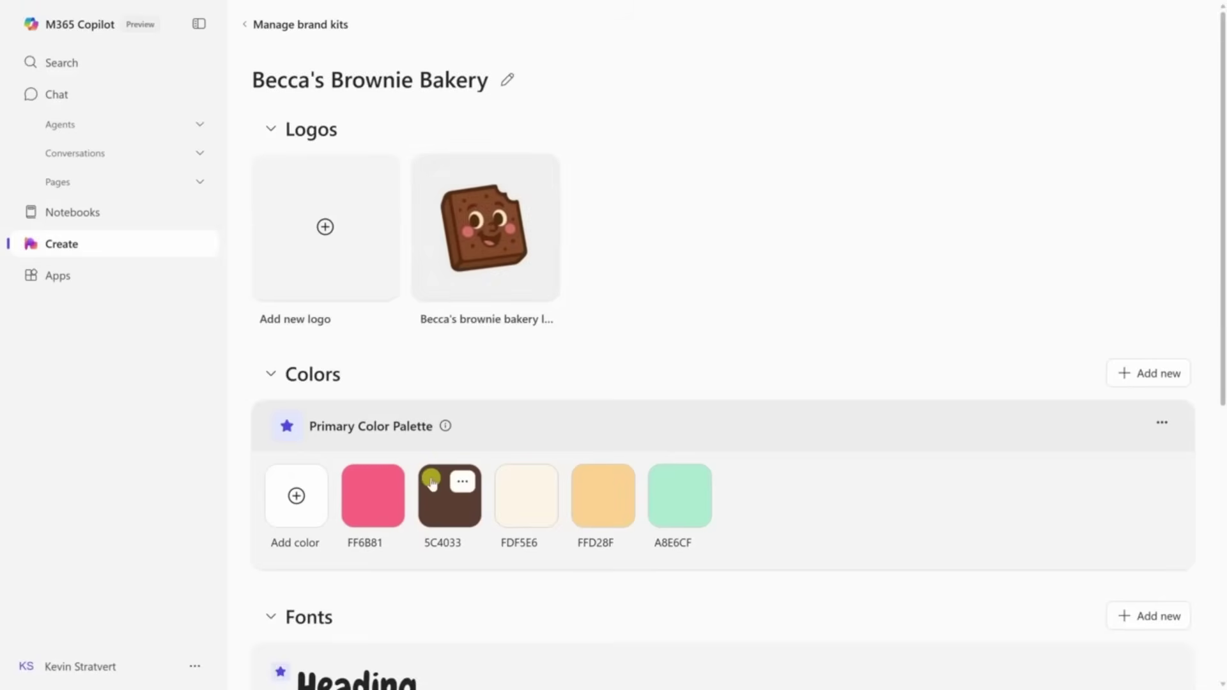
pyautogui.scroll(-3, 432, 483)
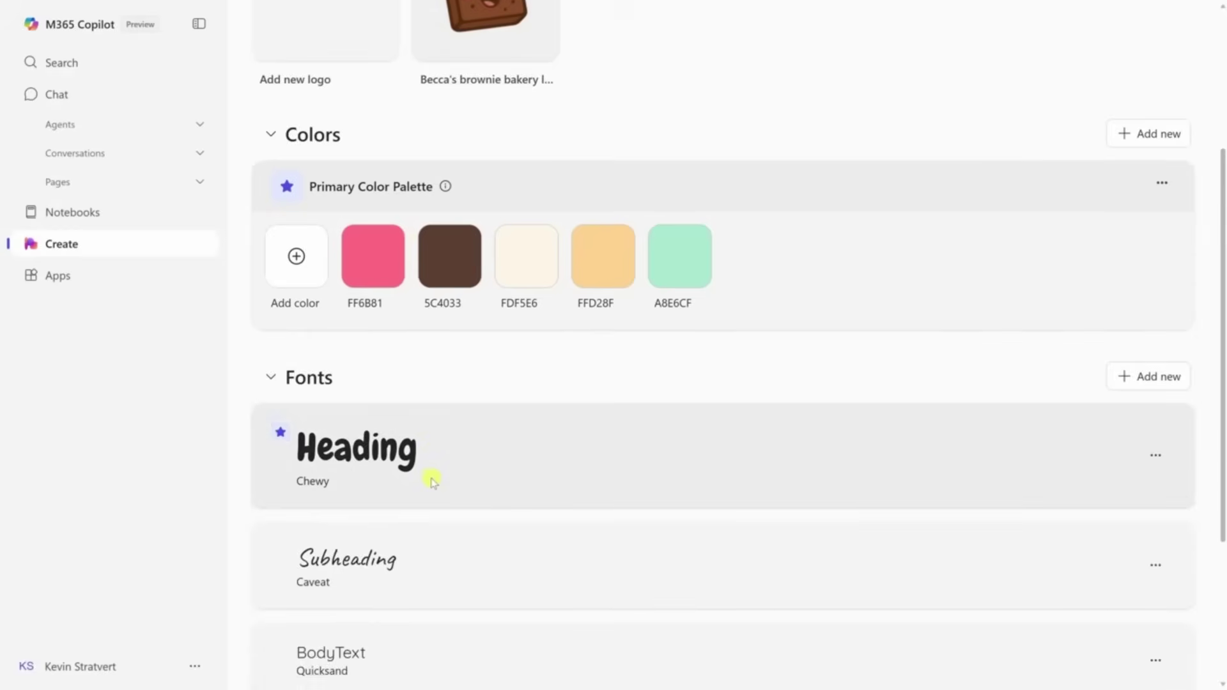
pyautogui.scroll(3, 432, 481)
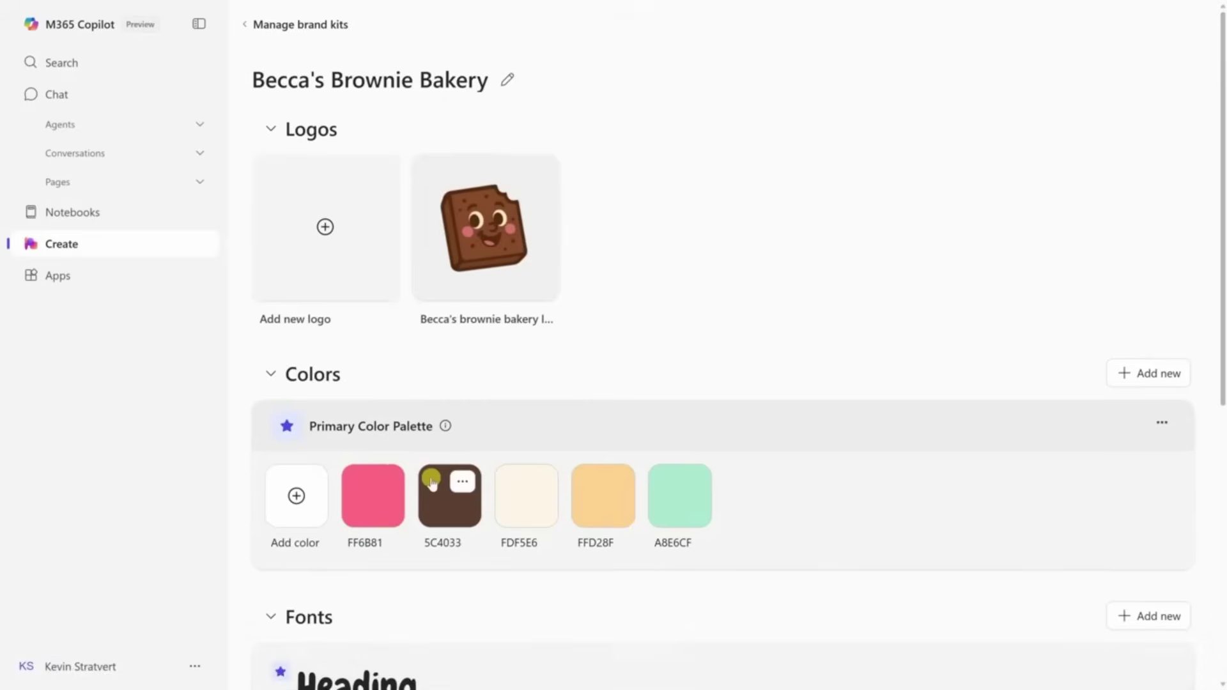
pyautogui.click(339, 26)
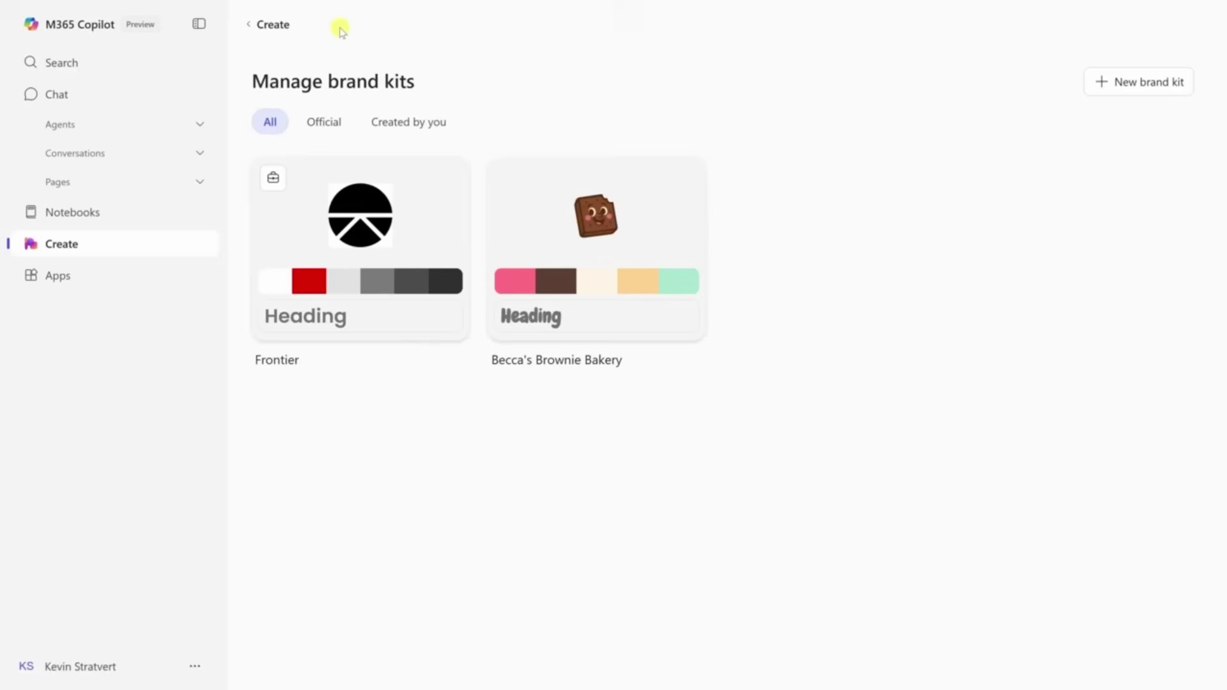
# - Choose the bakery brand kit and generate the Great Fudge Spill posters
pyautogui.click(249, 26)
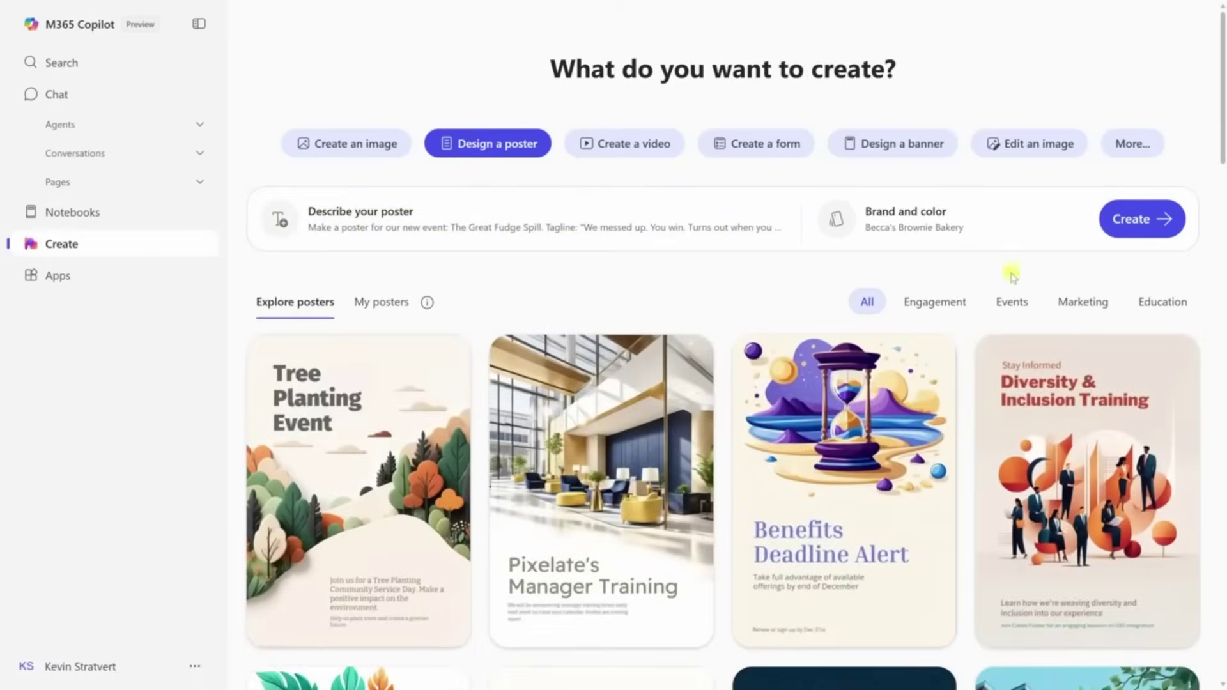
pyautogui.click(984, 234)
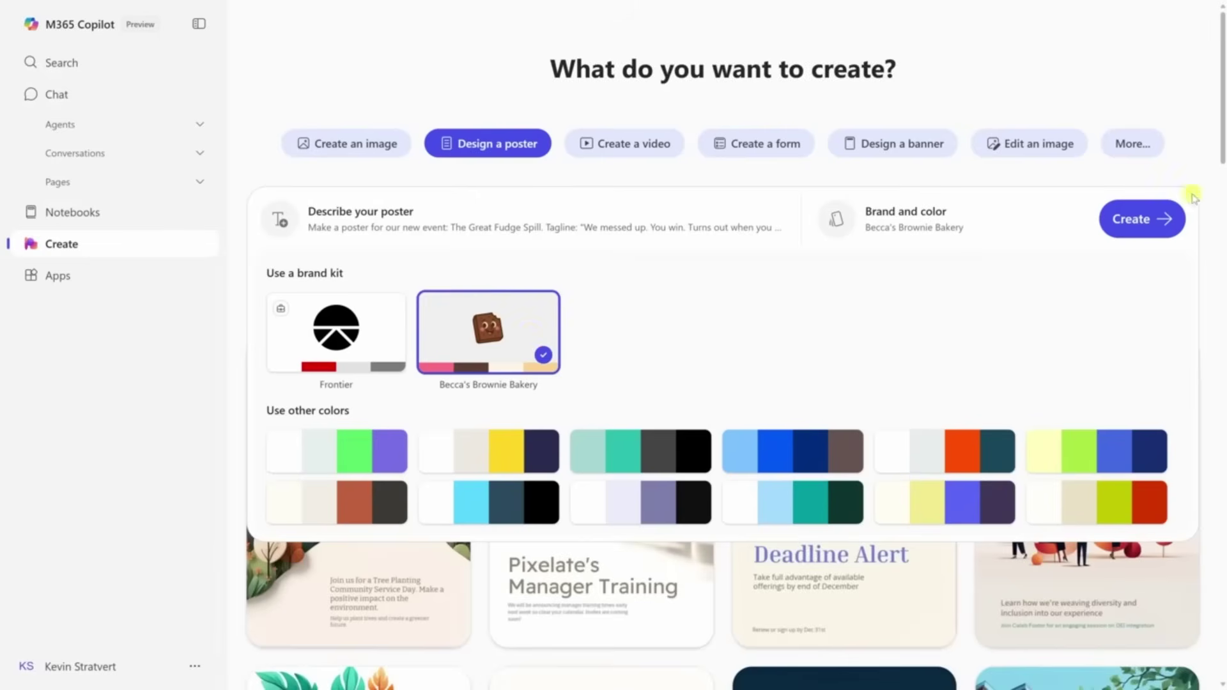
pyautogui.click(1173, 217)
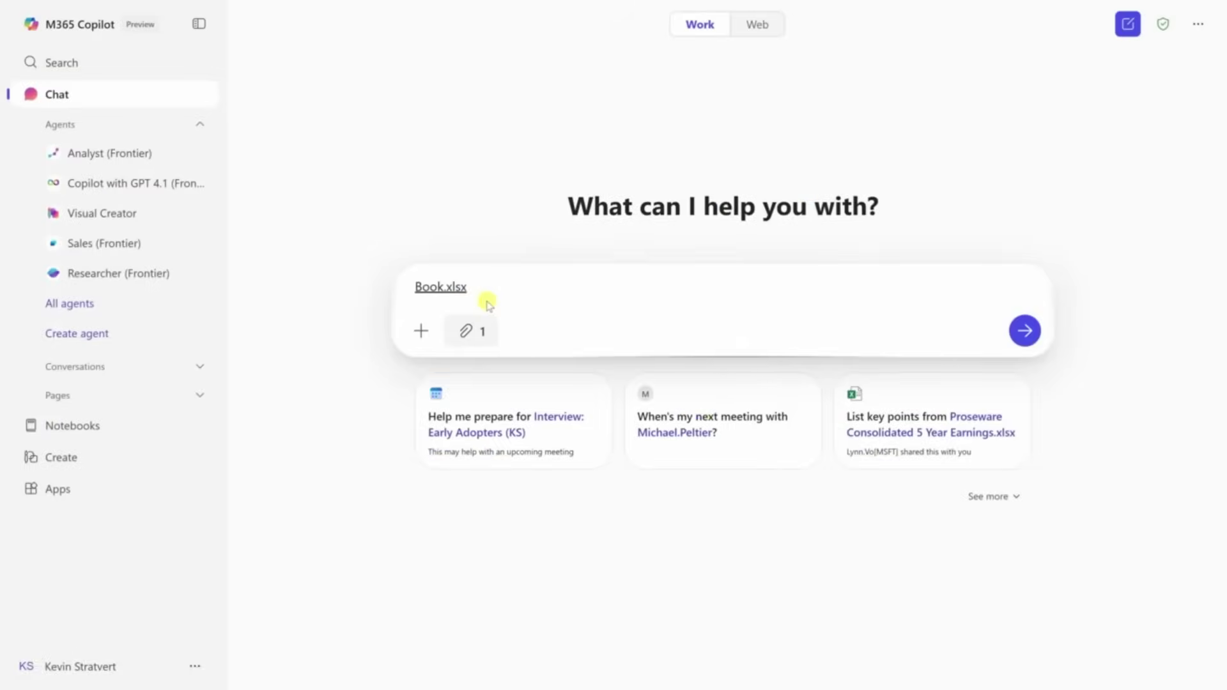
# - Paste the weekly baking schedule request for the Week of June 2 orders spreadsheet
pyautogui.write('Based on this order spreadsheet, summarize what needs to be baked this week. Group items by day needed and give me totals for each product. Suggest a basic baking schedule to get it all done on time.')
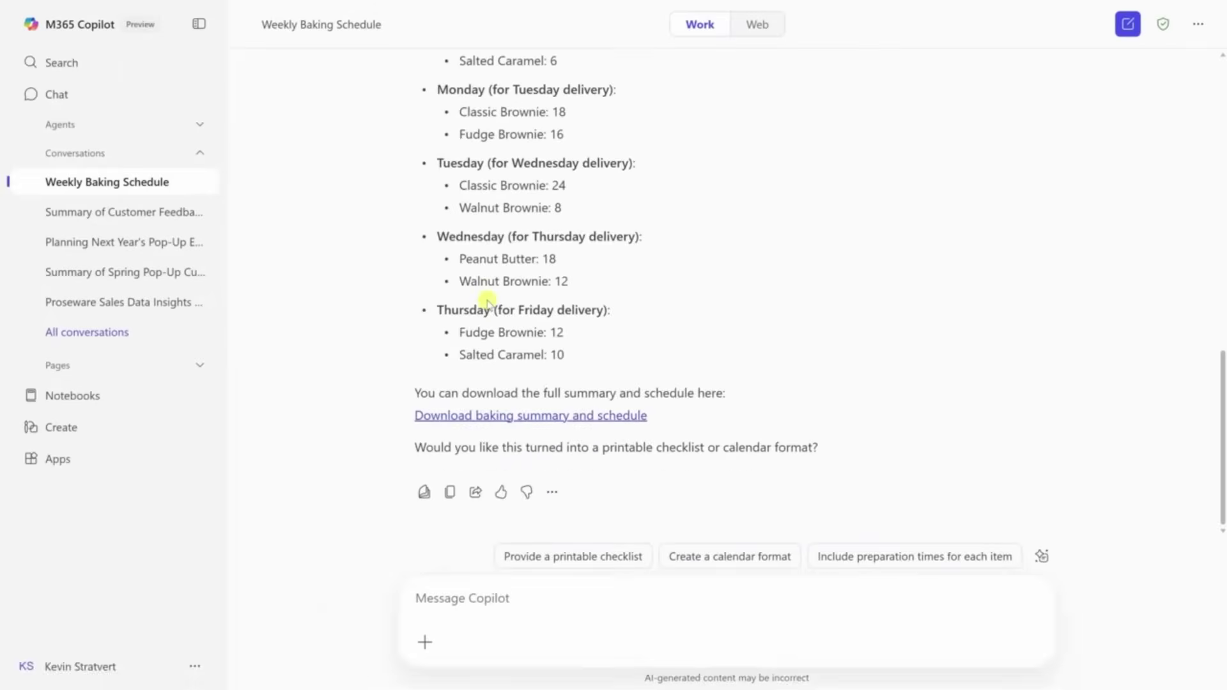
pyautogui.scroll(8, 485, 301)
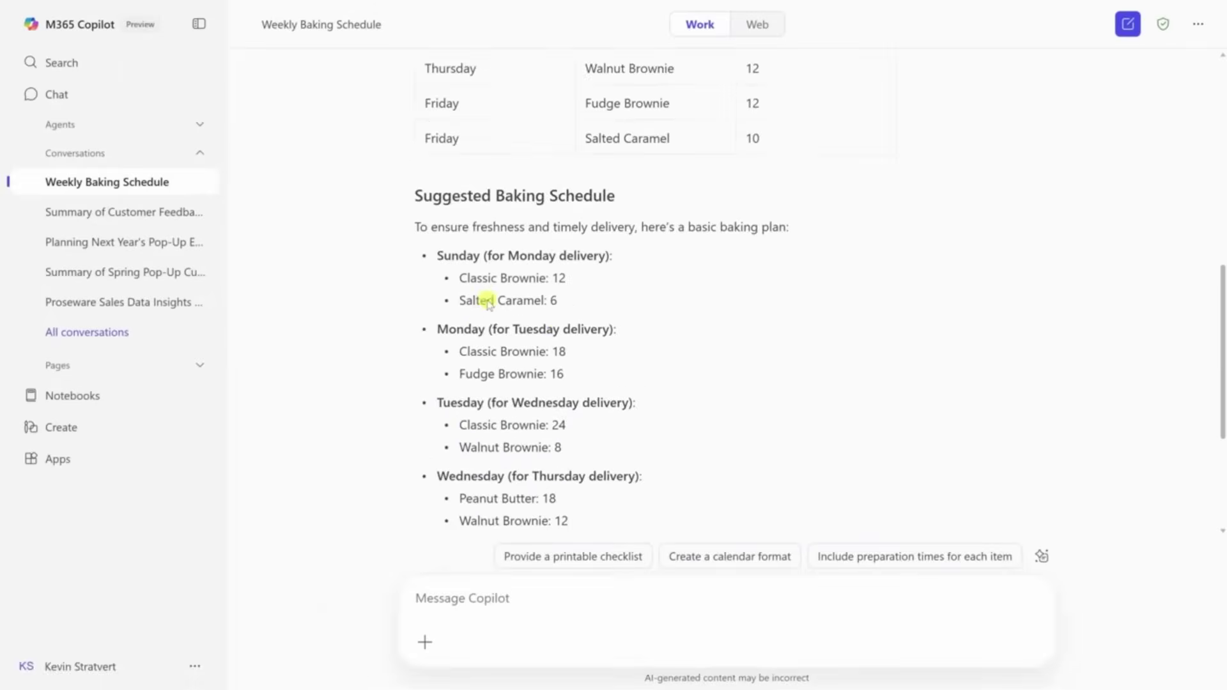
pyautogui.scroll(4, 488, 301)
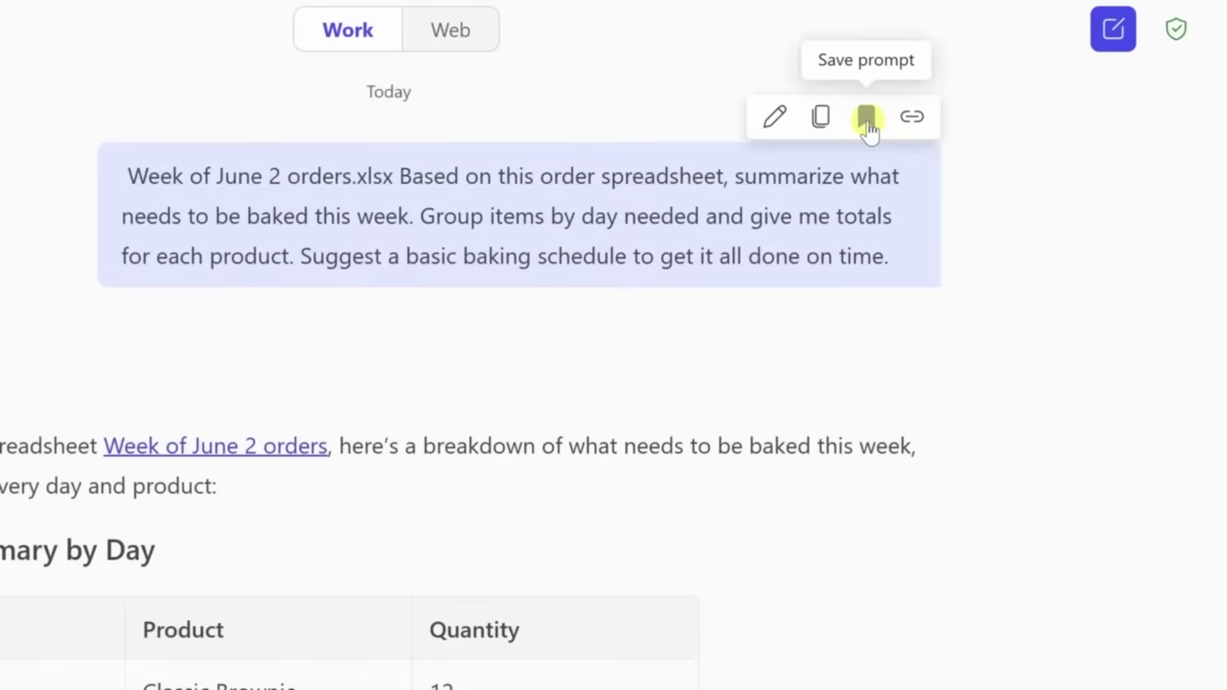
# - Save the baking schedule prompt and view it in the Prompt Gallery
pyautogui.click(867, 117)
pyautogui.press('Return')
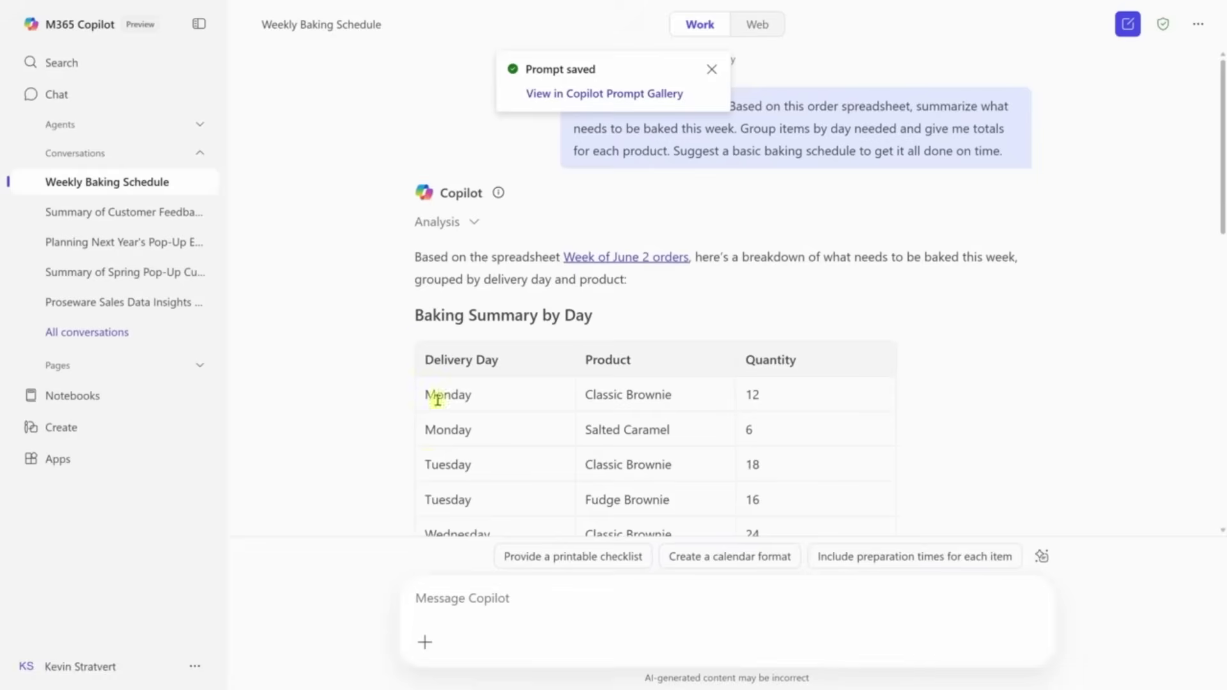
pyautogui.click(548, 92)
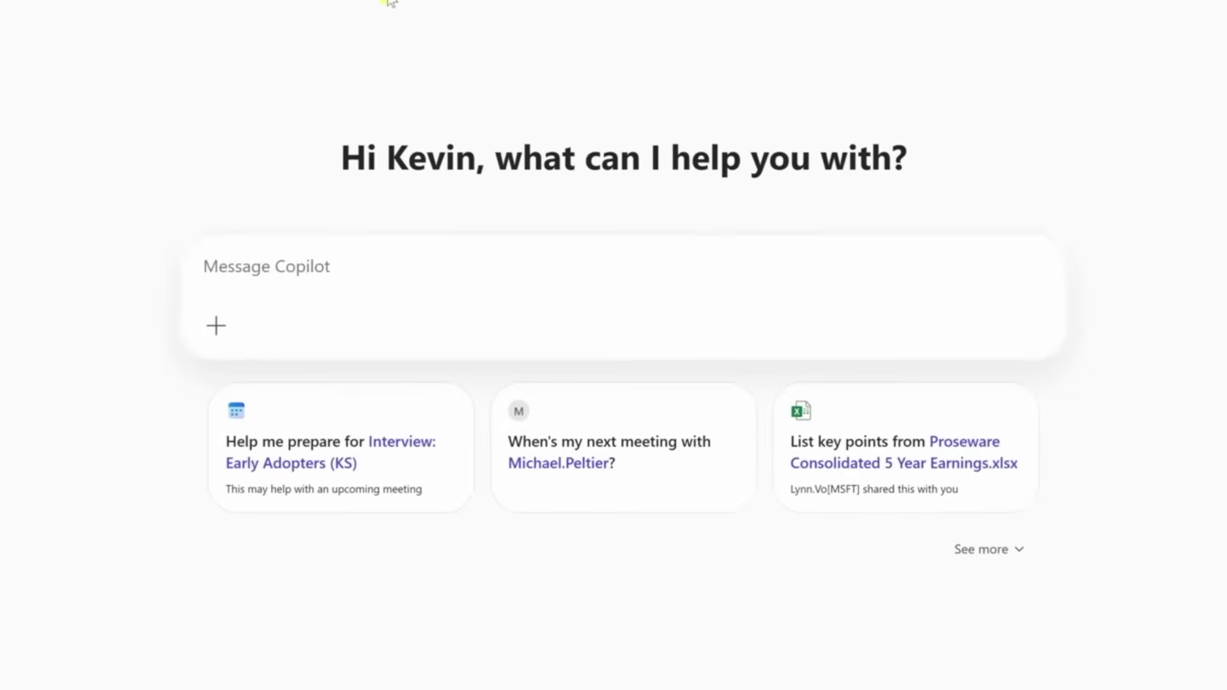
# - Request HTML for a hot pink Strawberry Cheesecake Brownies ticker banner and preview it rendered
pyautogui.click(353, 263)
pyautogui.write('Write HTML for a ticker-style banner that says ‘New! Strawberry Cheesecake Brownies — Only This Week!’ with a hot pink background and white text.')
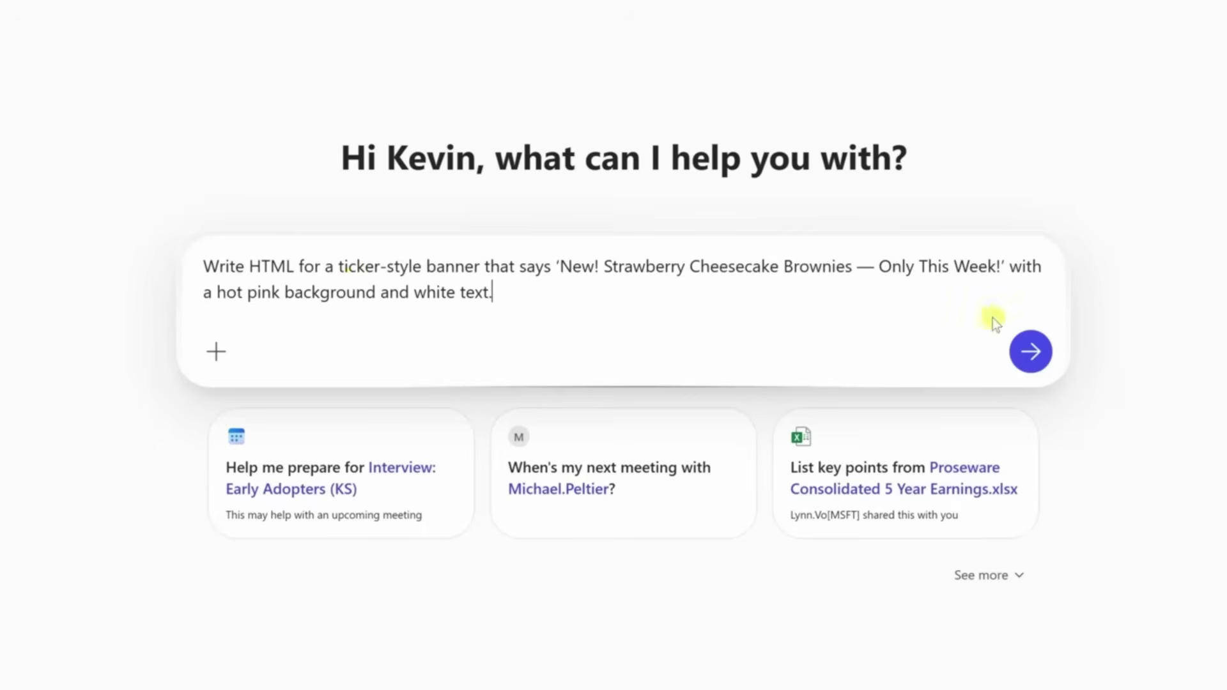
pyautogui.click(1040, 349)
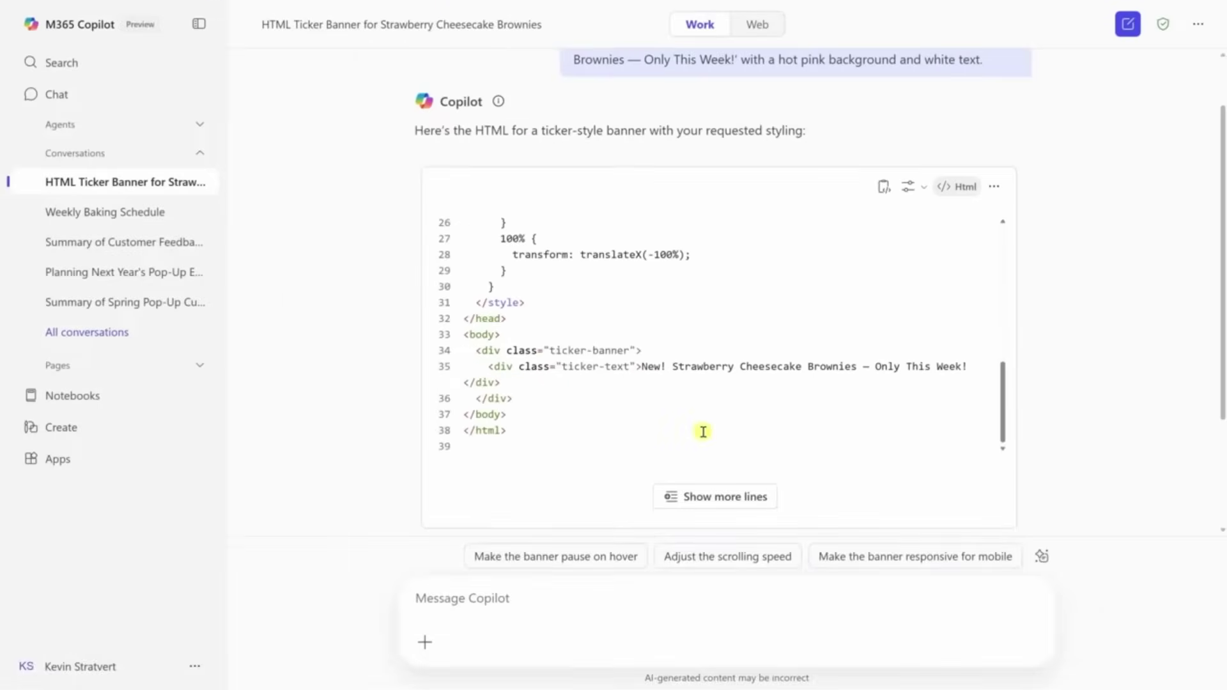
pyautogui.click(908, 188)
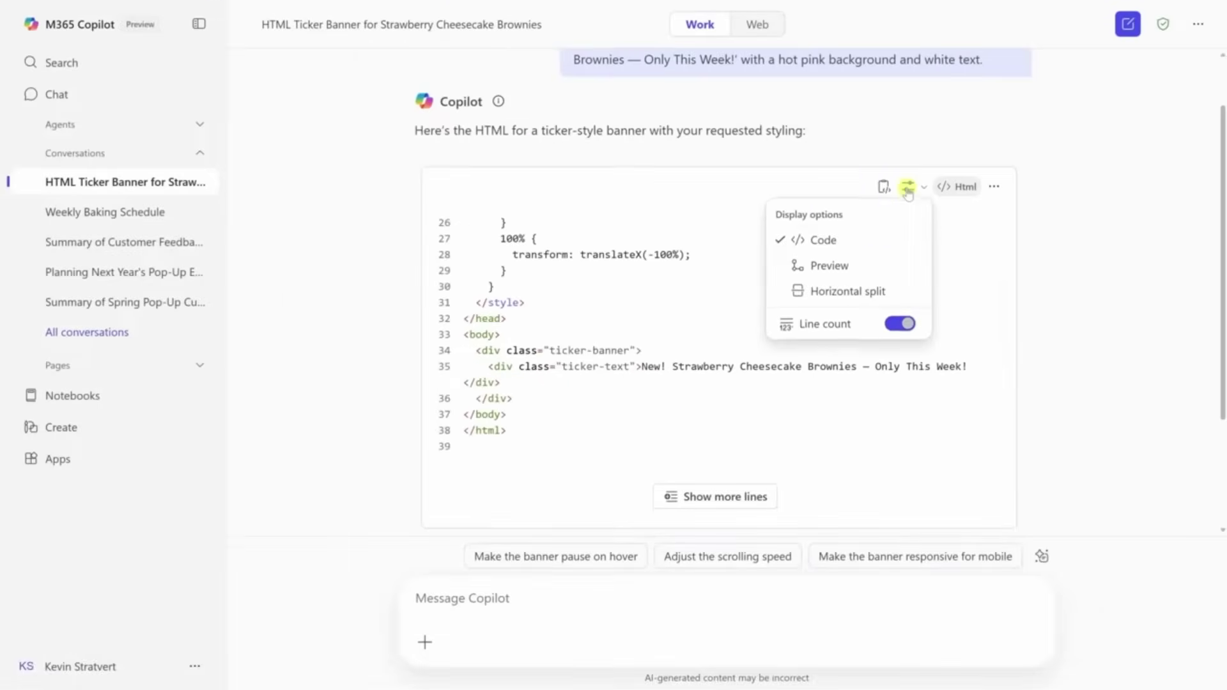
pyautogui.click(871, 266)
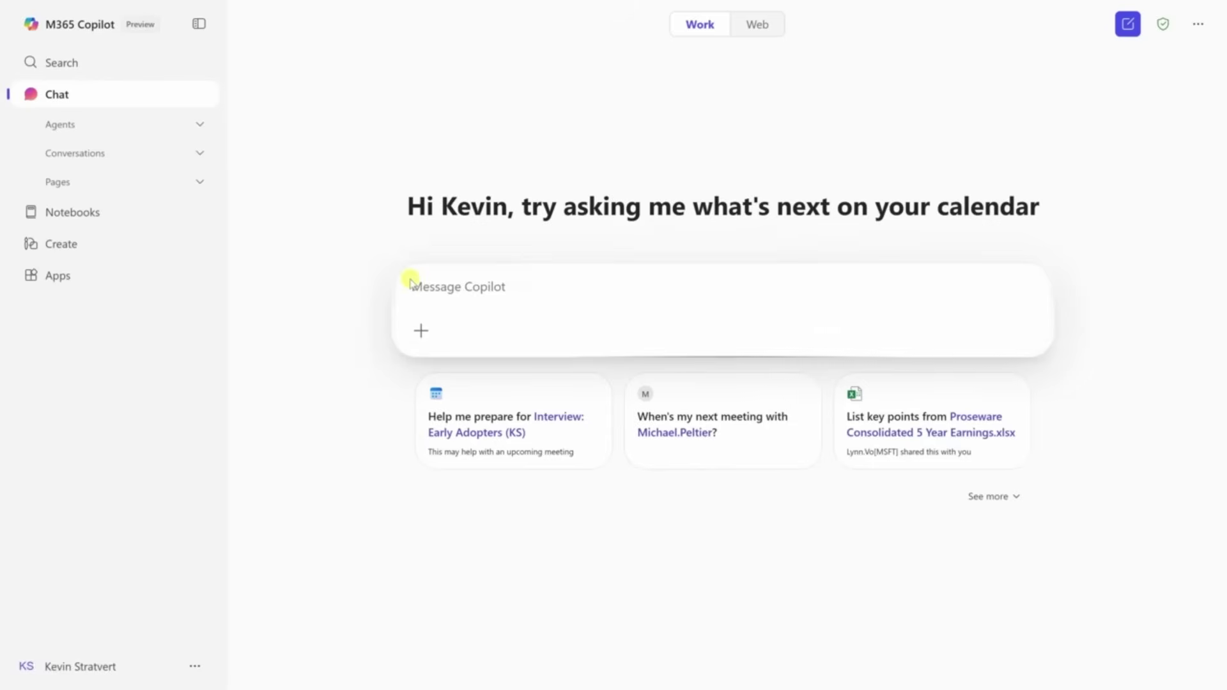
# - Request a strawberry shortcake brownie blog post and open the response as a Copilot Page
pyautogui.write('Can you help me write a blog post to advertise our limited-edition strawberry shortcake brownies for the spring?')
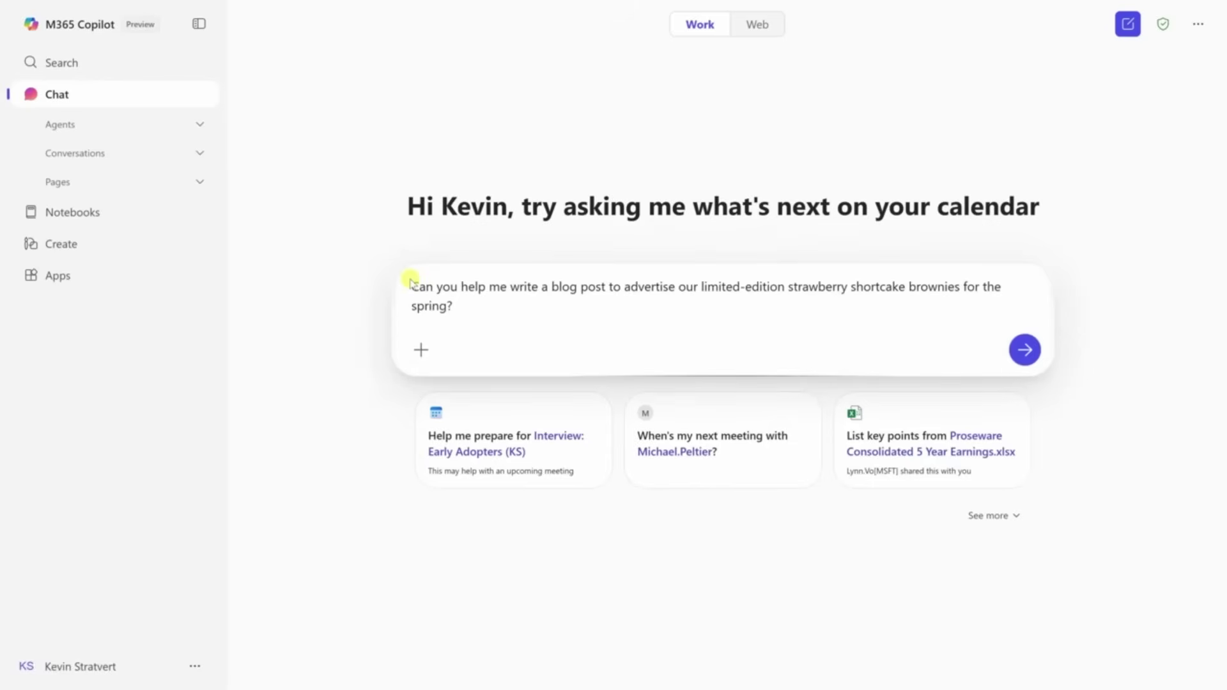
pyautogui.press('Return')
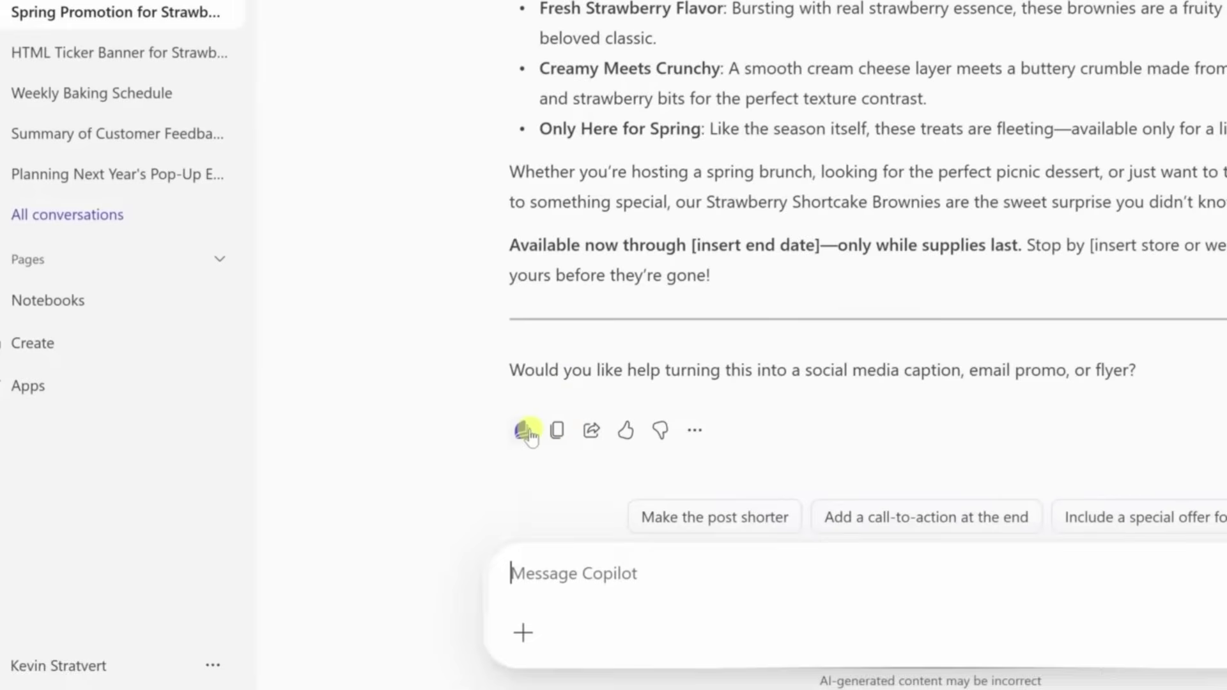
pyautogui.click(525, 432)
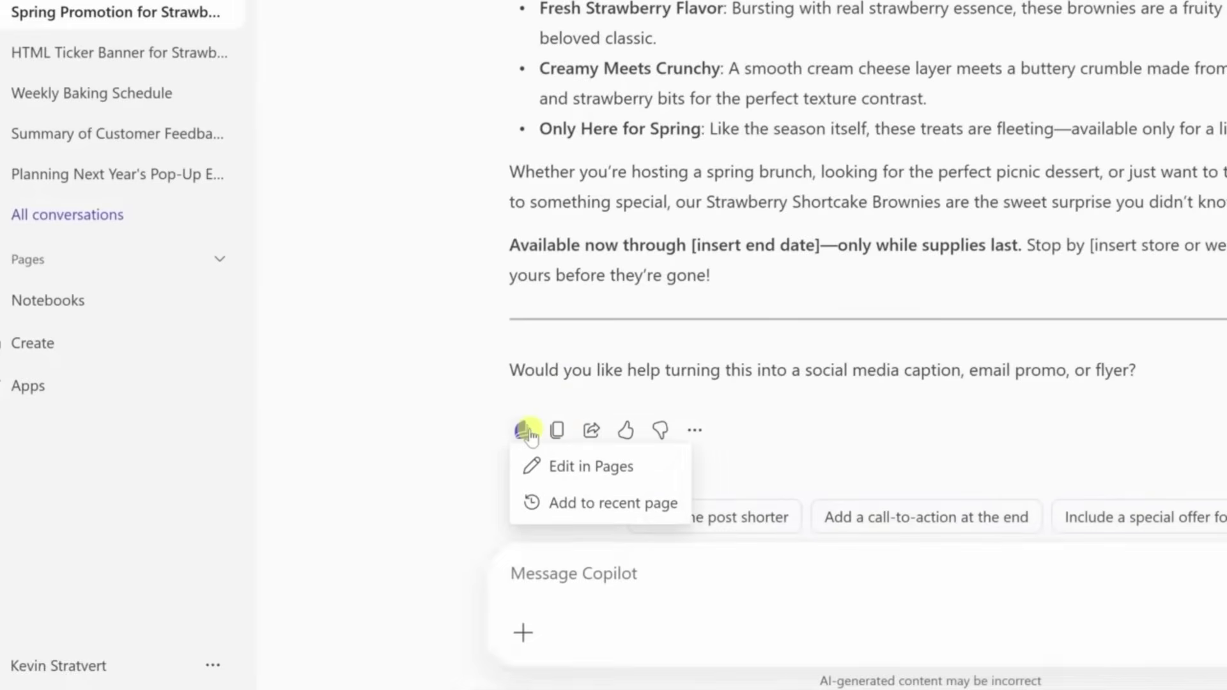
pyautogui.click(531, 472)
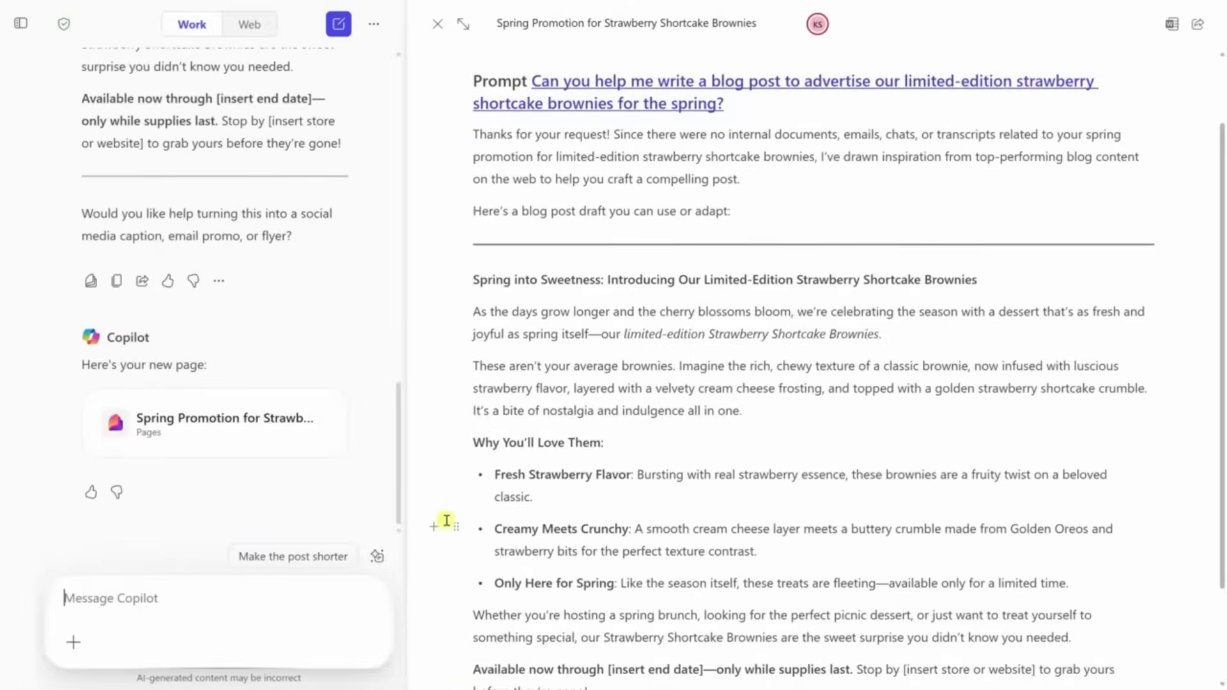
# - Delete the prompt line and intro text from the page
pyautogui.scroll(2, 438, 485)
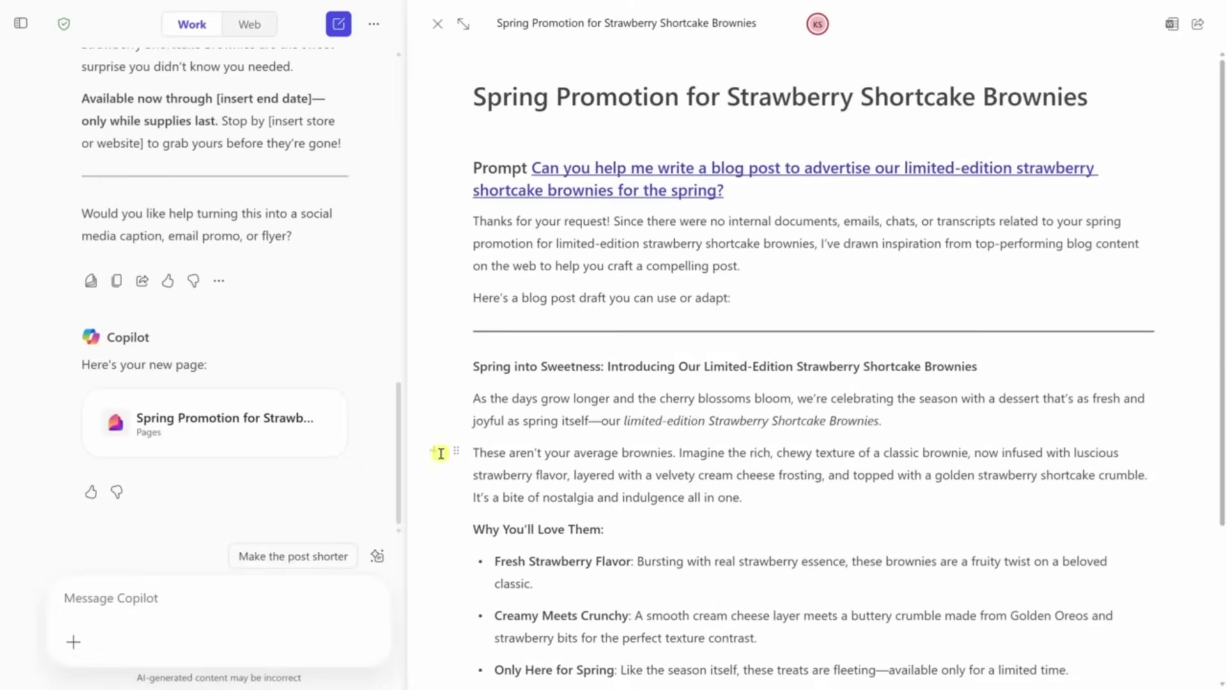
pyautogui.moveTo(476, 169); pyautogui.dragTo(822, 320)
pyautogui.press('Delete')
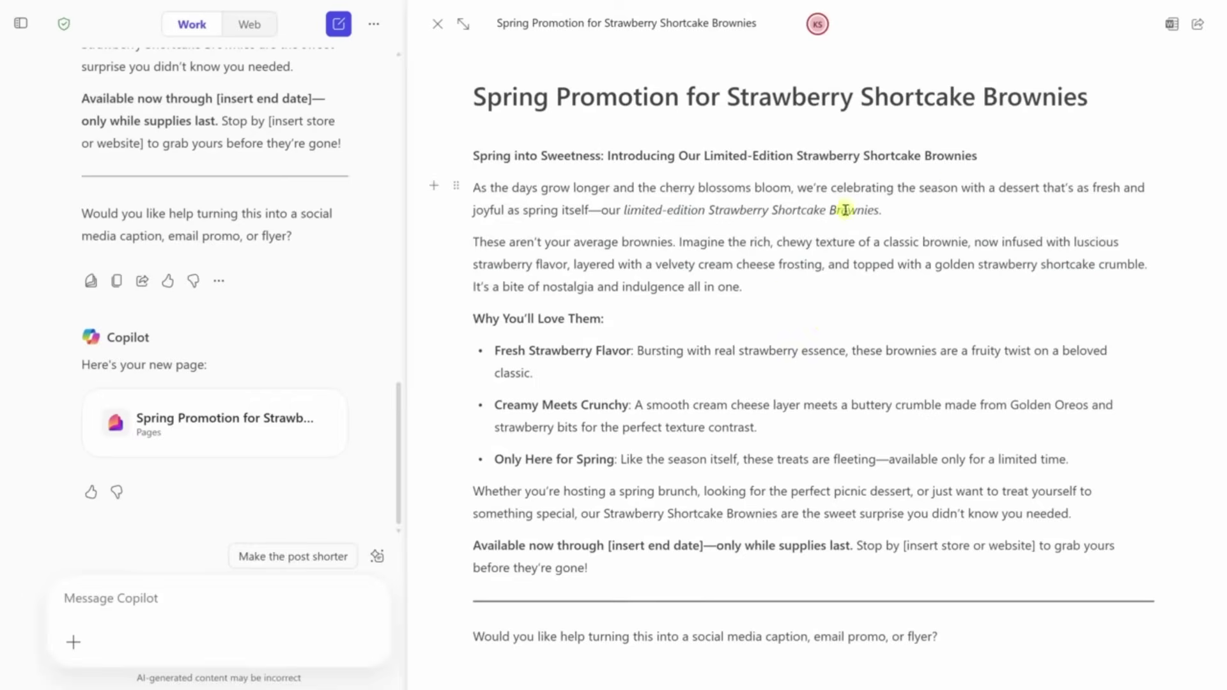
# - Insert an empty callout block below the 'Spring into Sweetness' heading
pyautogui.click(976, 156)
pyautogui.press('Return')
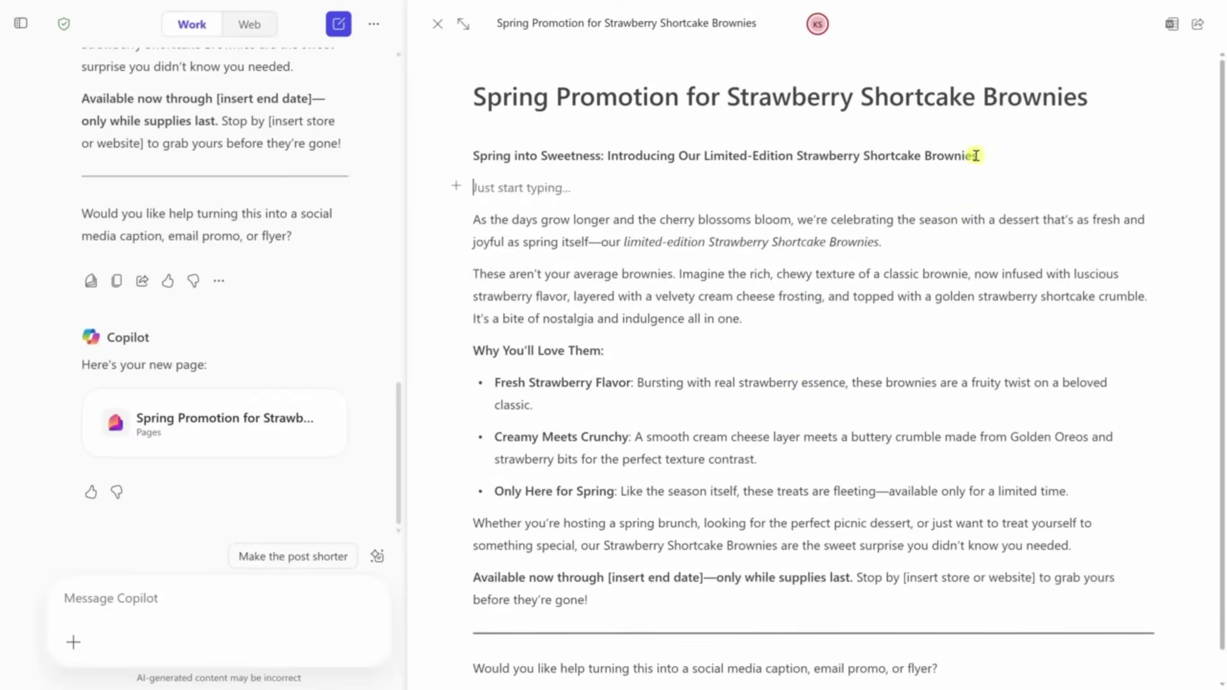
pyautogui.write('/')
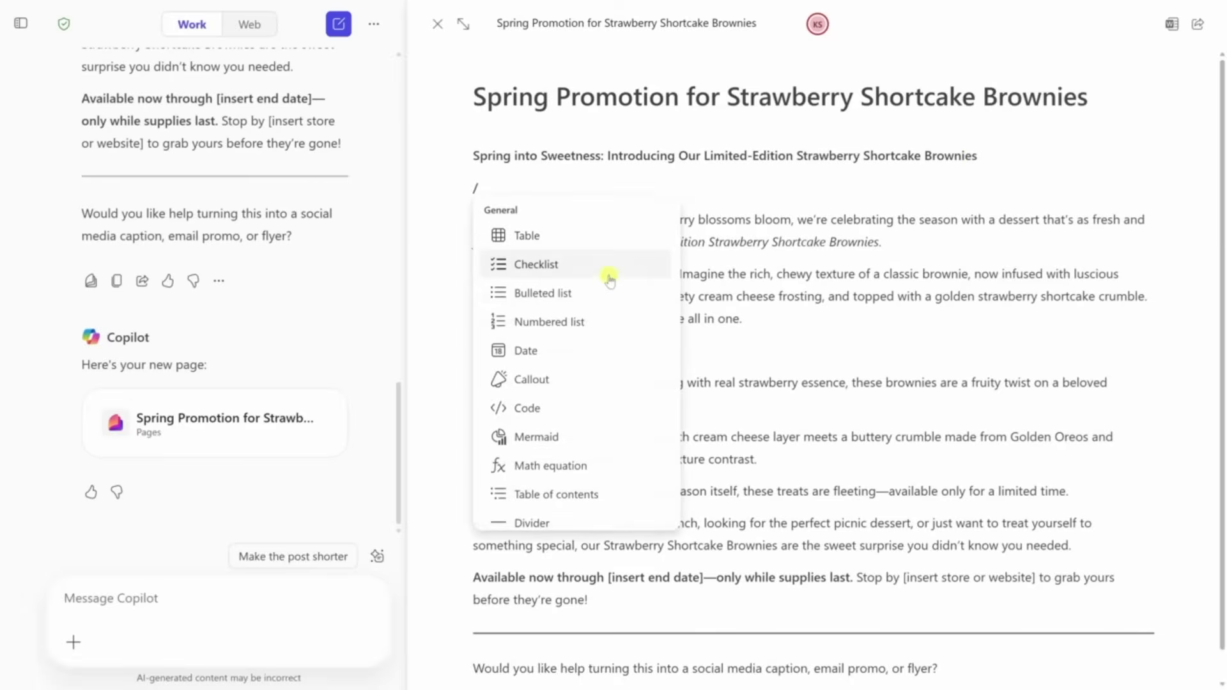
pyautogui.scroll(-3, 610, 280)
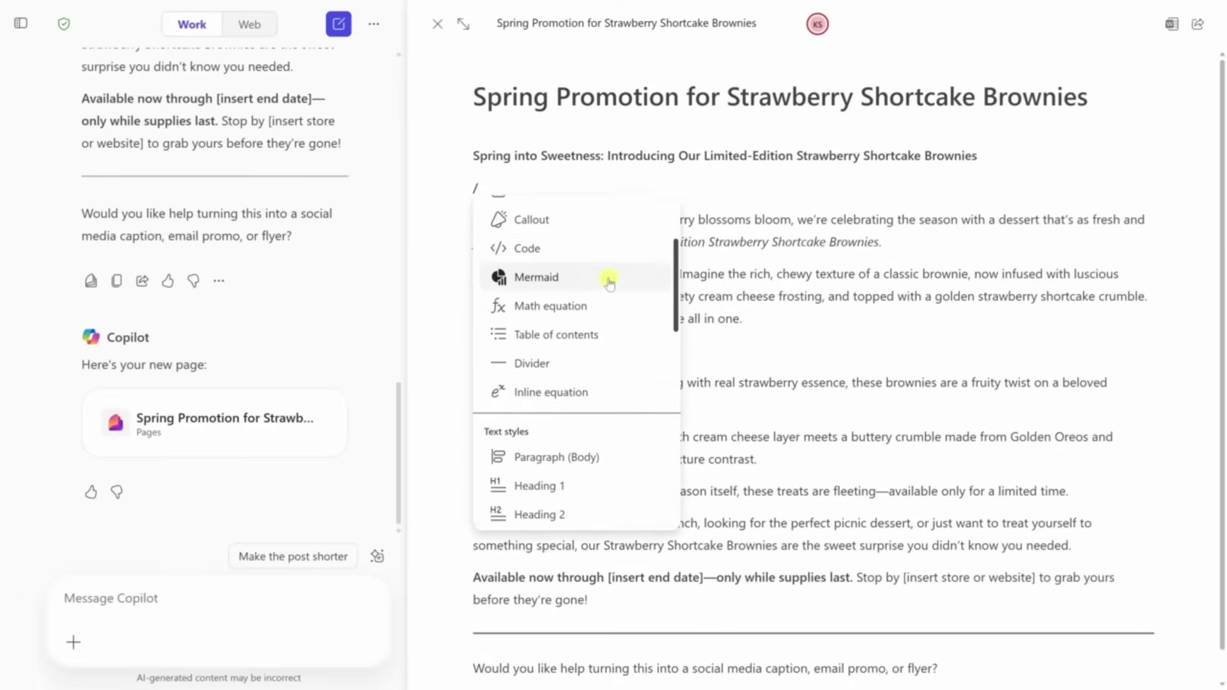
pyautogui.click(609, 230)
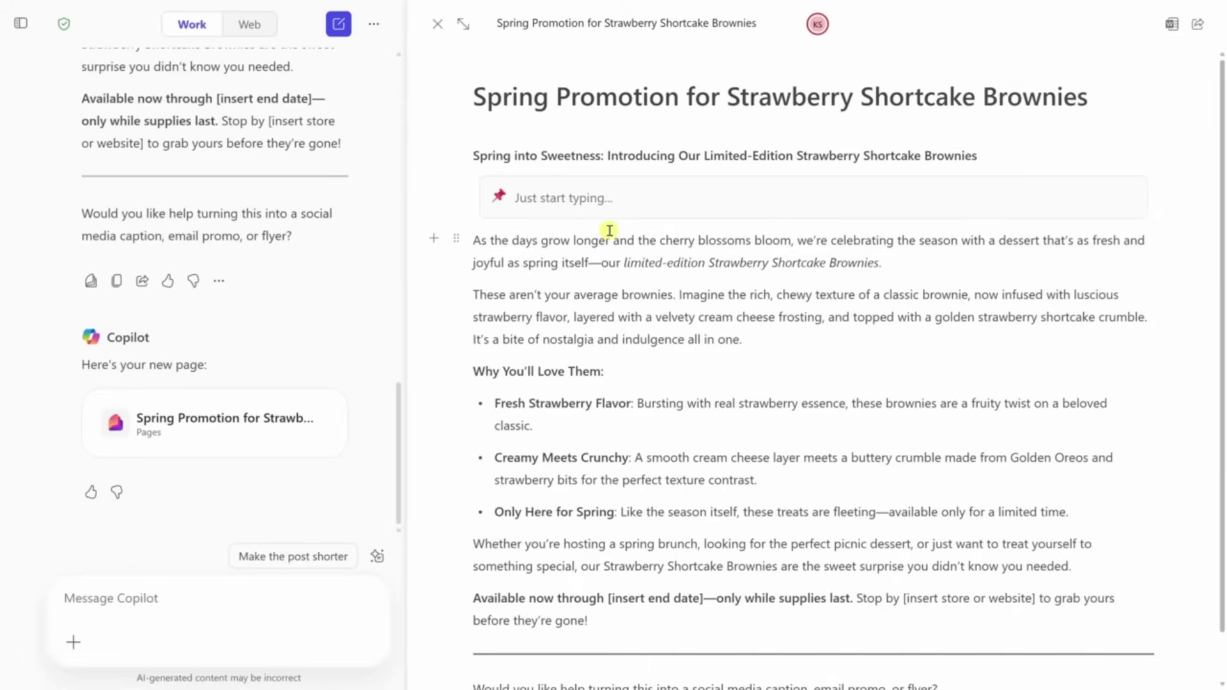
pyautogui.scroll(-1, 609, 231)
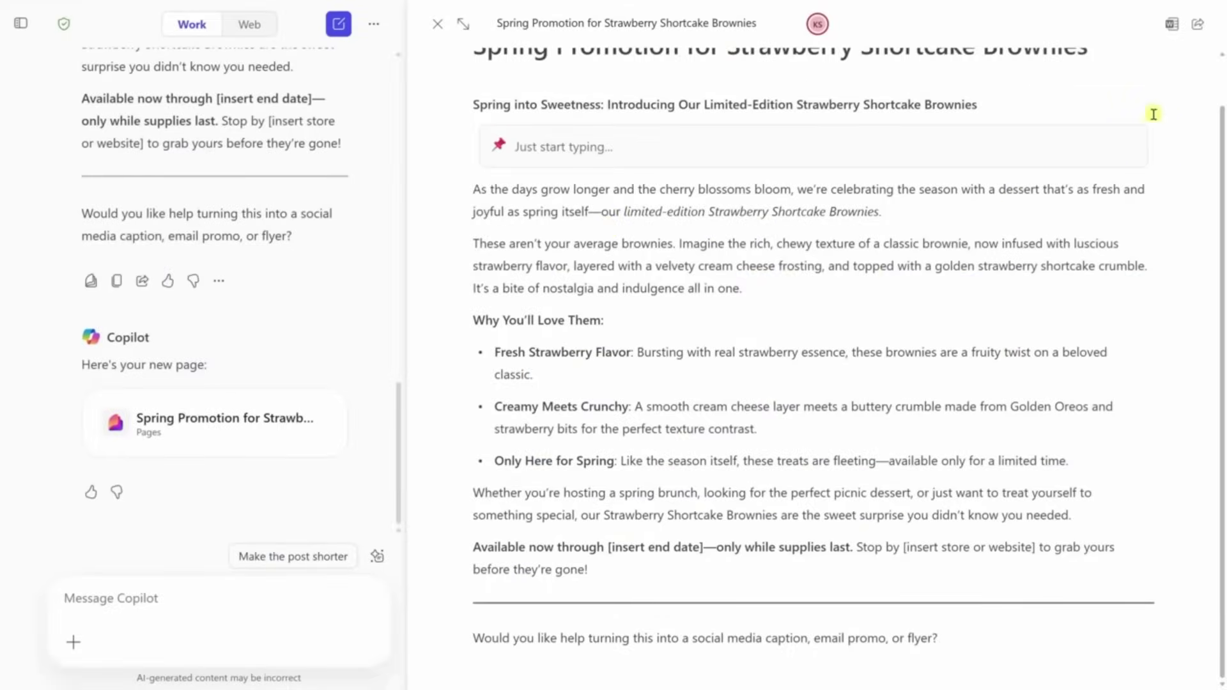
pyautogui.click(1198, 24)
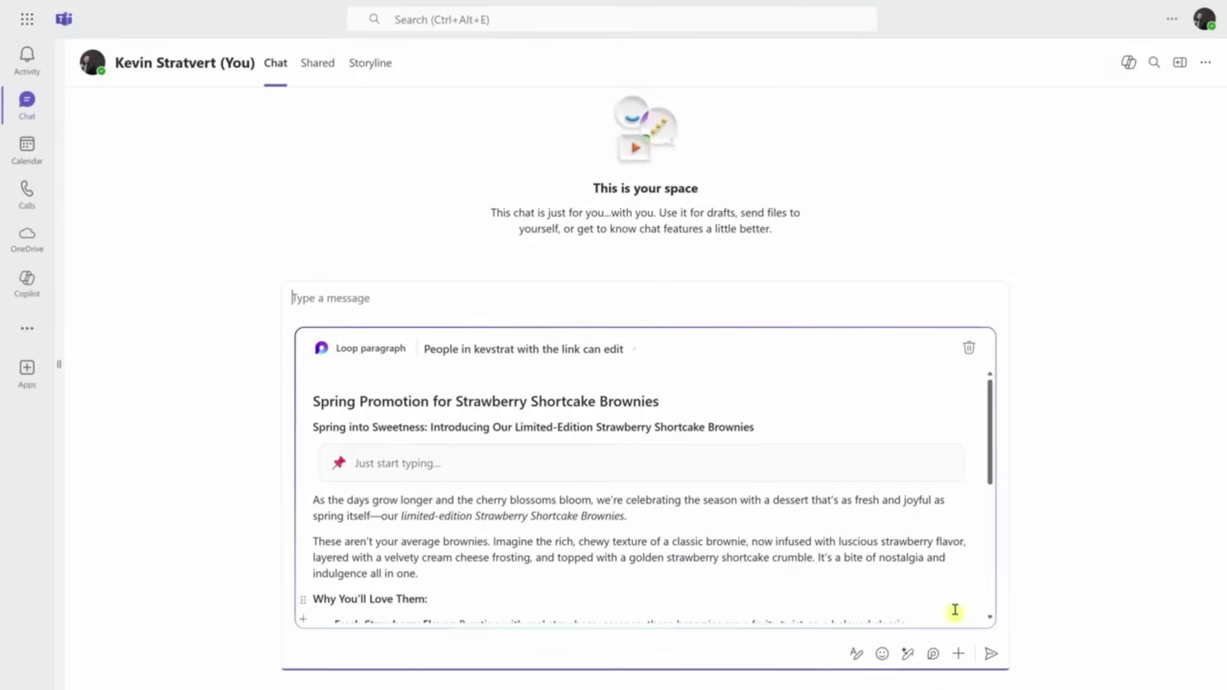
# - Send the Spring Promotion for Strawberry Shortcake Brownies Loop component in the Teams self-chat
pyautogui.click(994, 655)
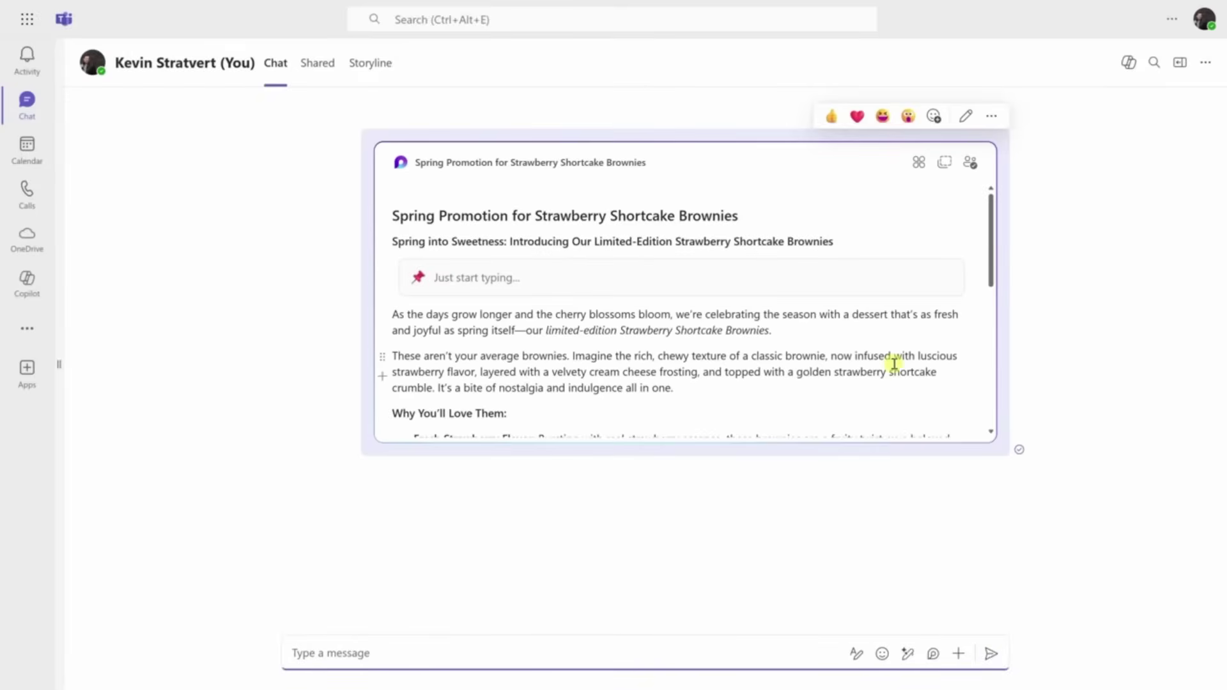
pyautogui.scroll(-6, 894, 363)
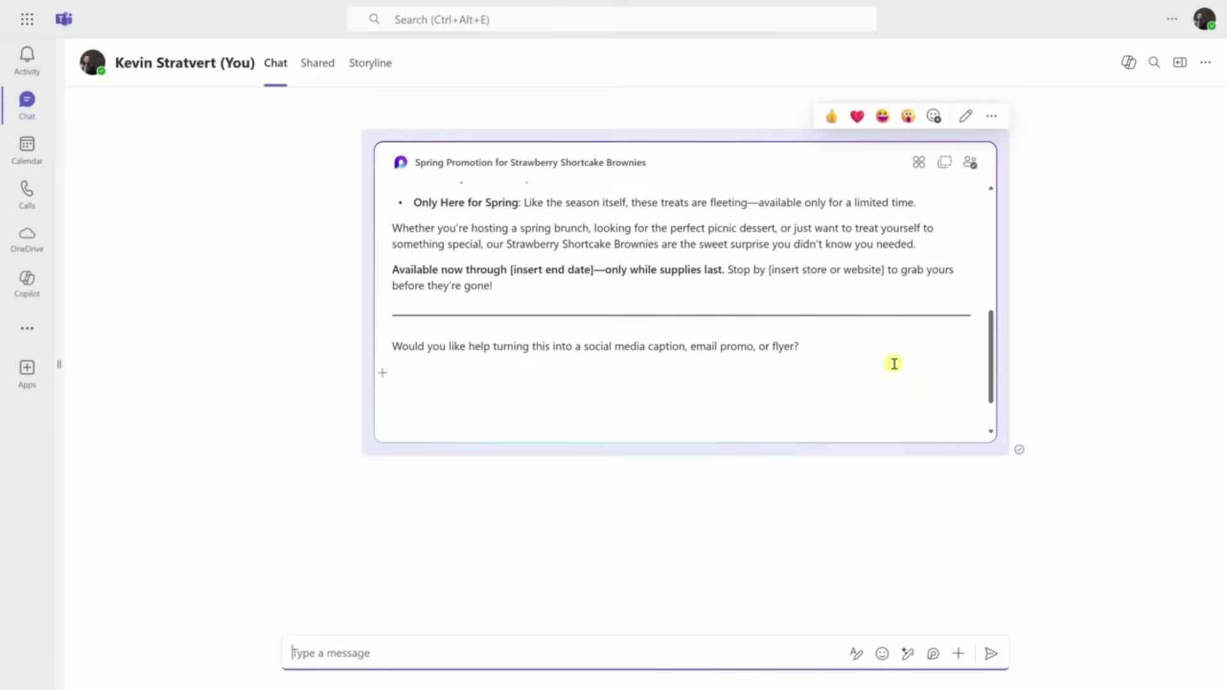
pyautogui.scroll(6, 894, 364)
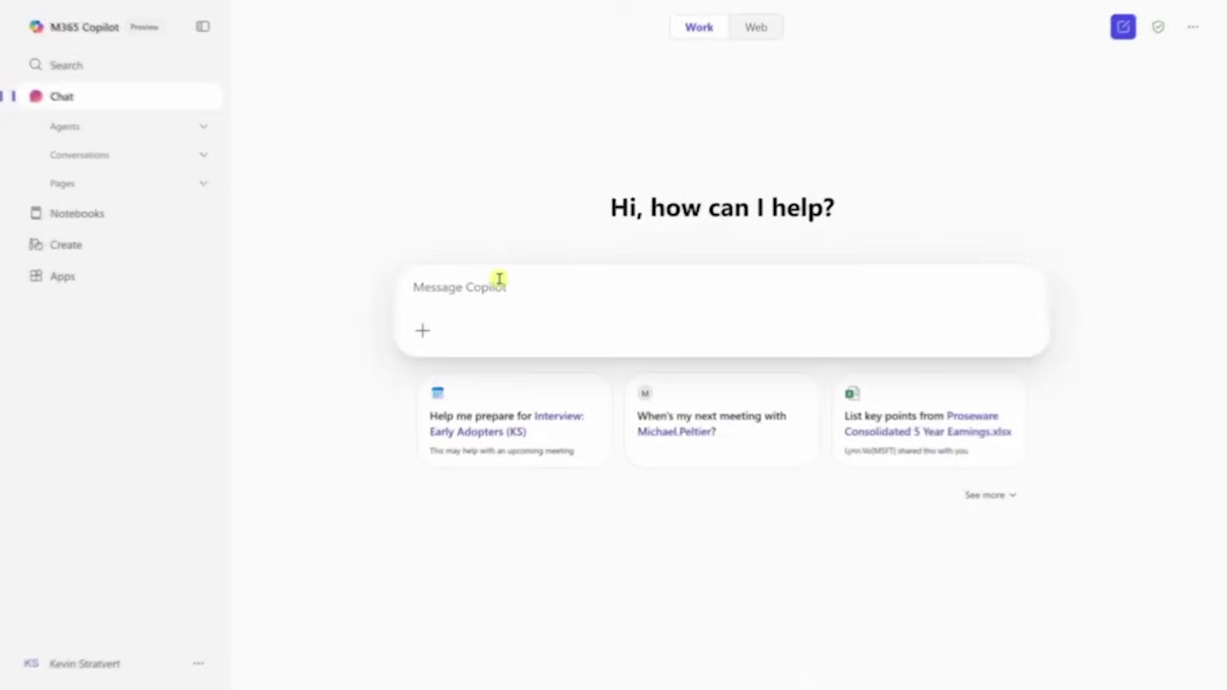
# - Attach the Brownie Sales Data Weekly CSV and ask for a bar chart of weekly sales by product
pyautogui.write('/sal')
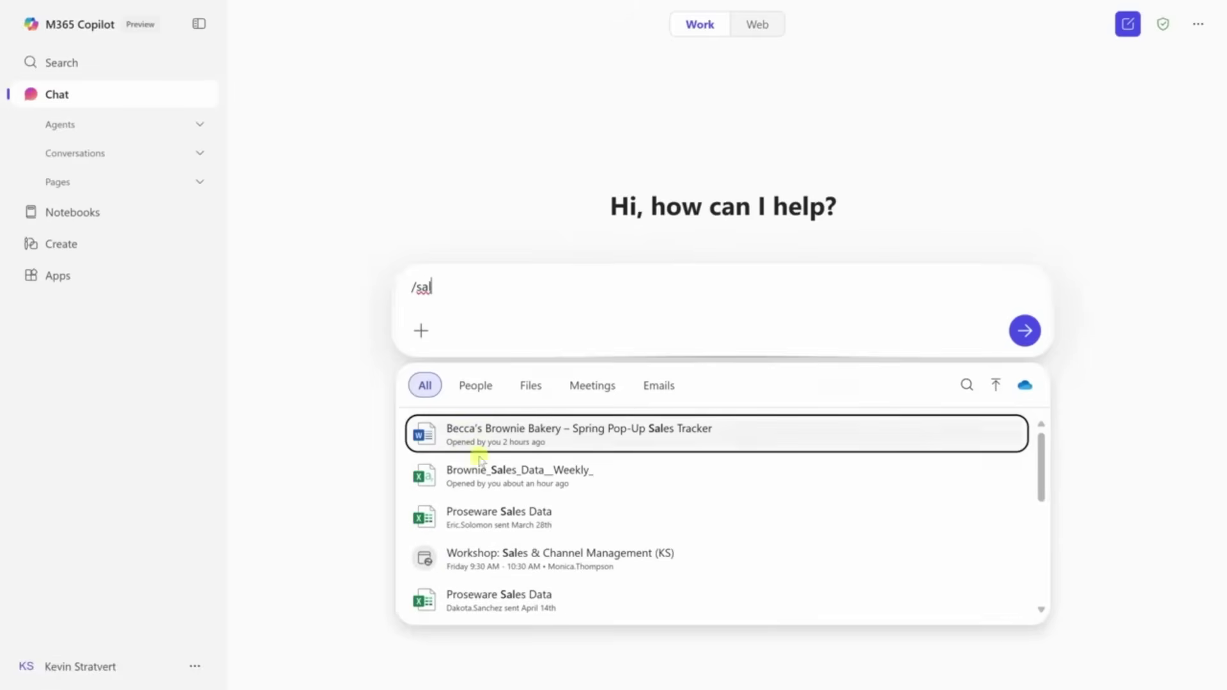
pyautogui.click(477, 481)
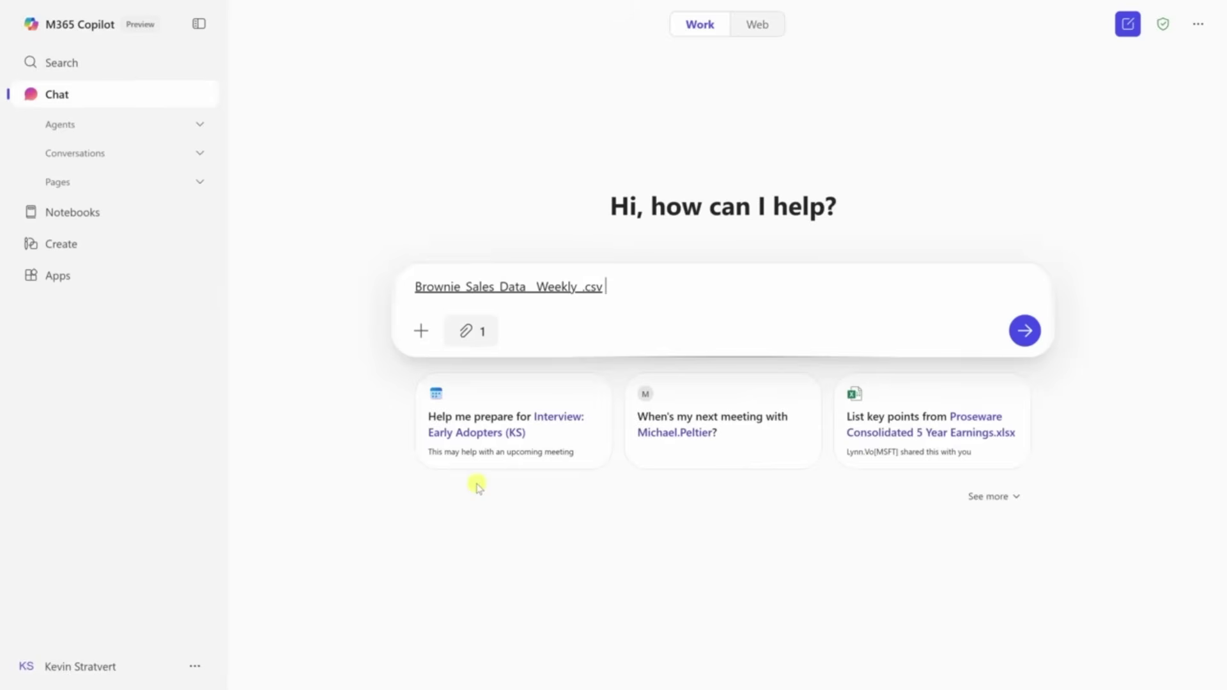
pyautogui.write('Create a bar chart showing weekly sales by product.')
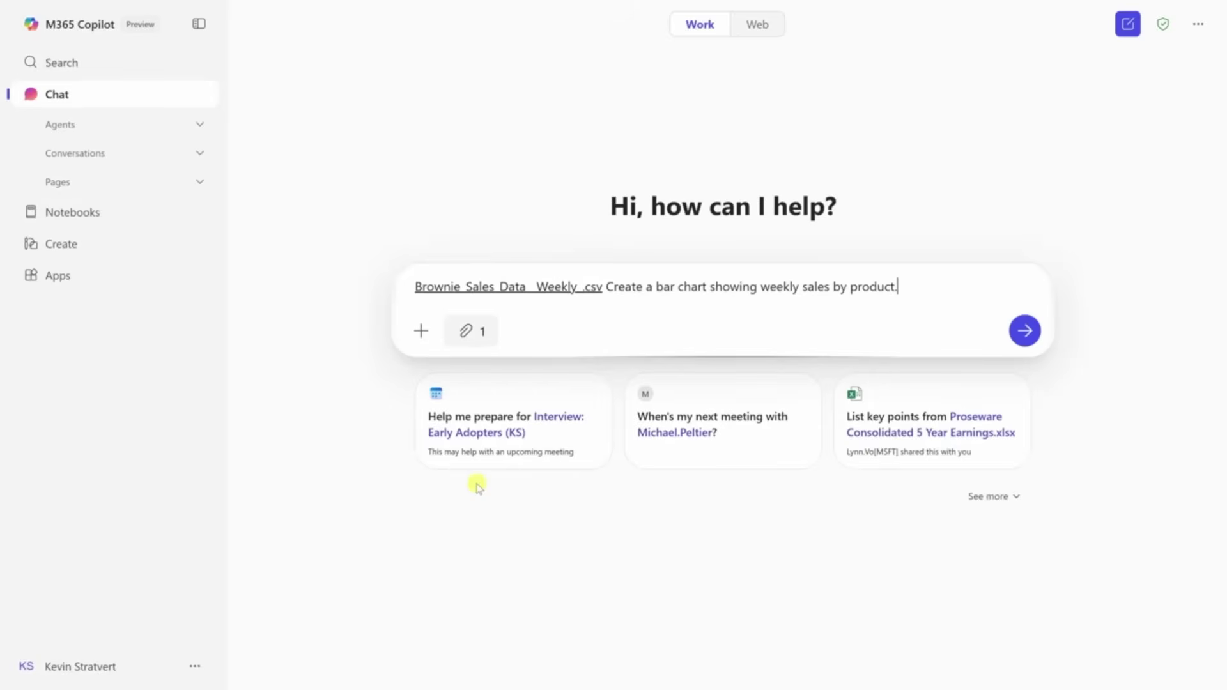
pyautogui.click(1025, 331)
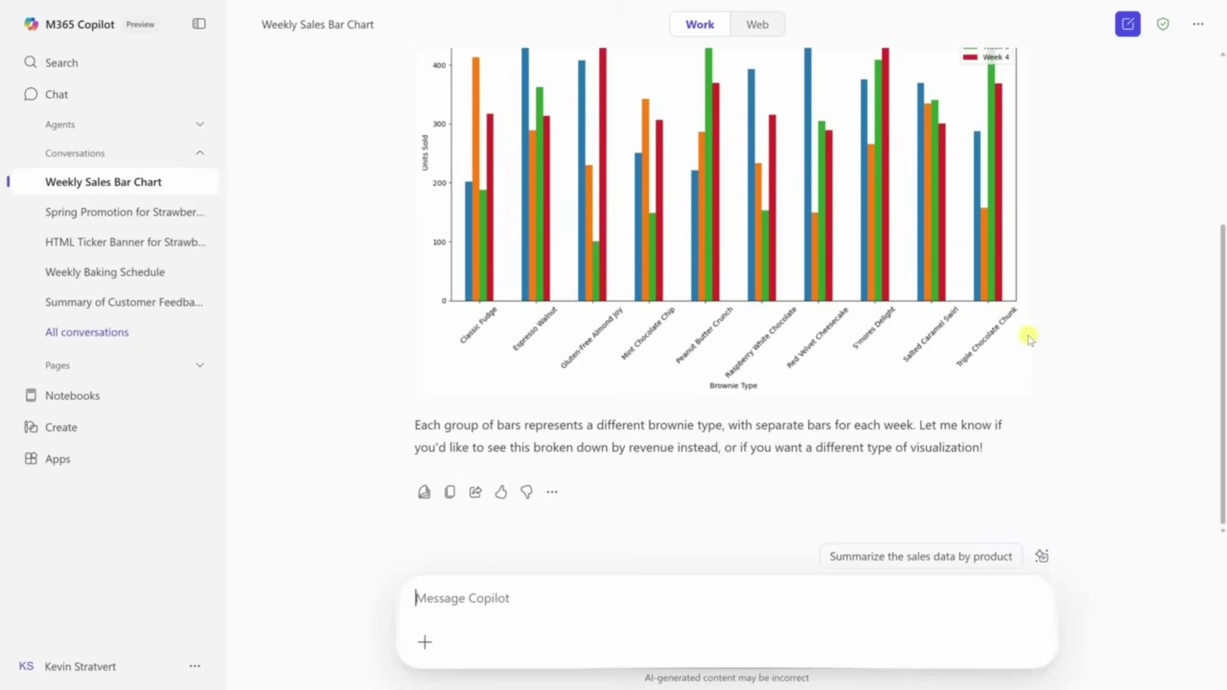
pyautogui.scroll(3, 1029, 339)
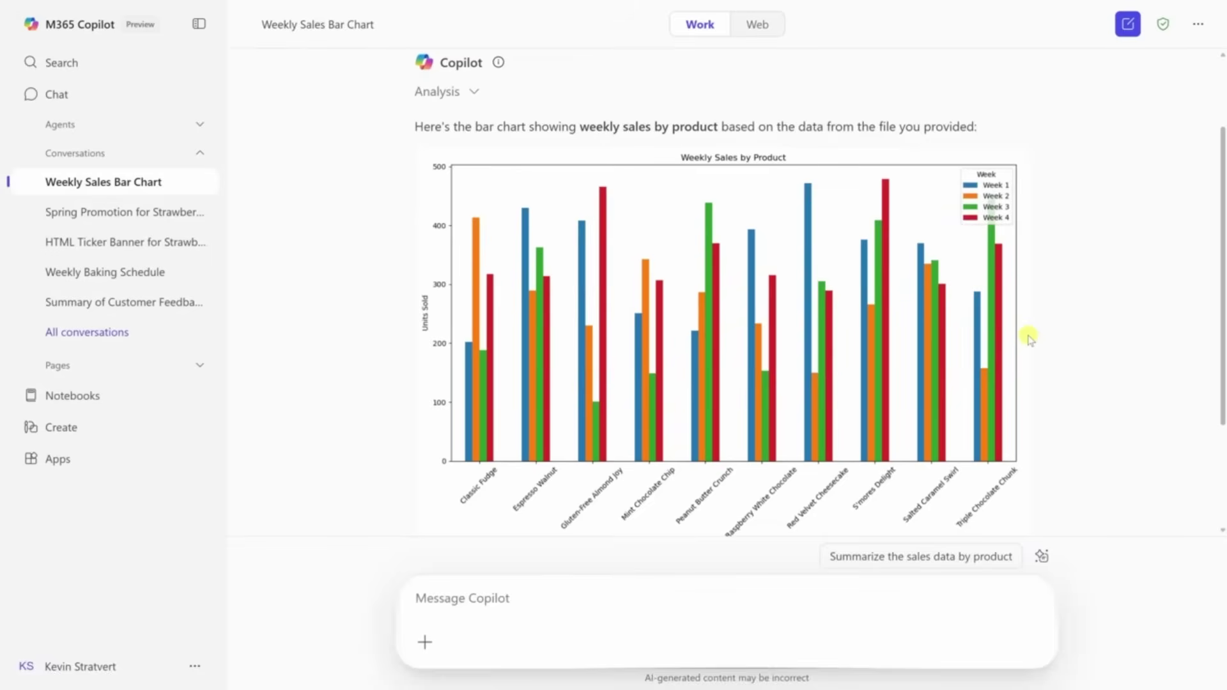
pyautogui.scroll(-3, 1029, 339)
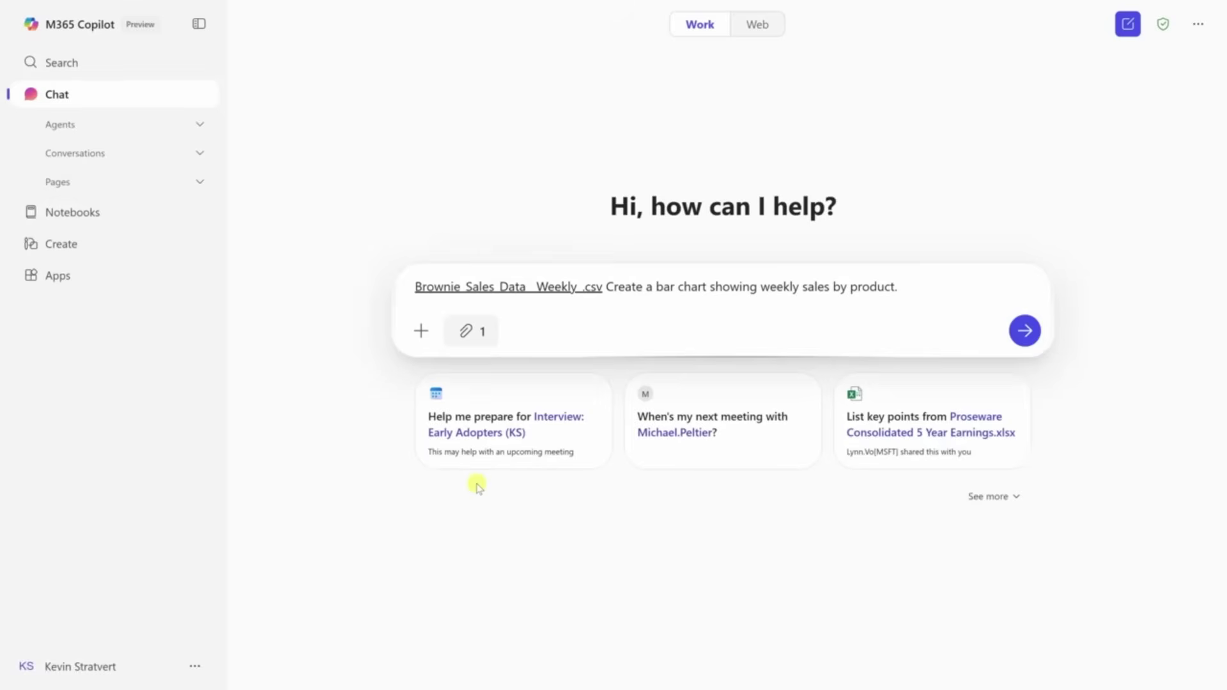
# - Clear the message box and reattach the weekly brownie sales data file via /sal
pyautogui.hotkey('ctrl', 'BackSpace')
pyautogui.hotkey('ctrl', 'BackSpace')
pyautogui.hotkey('ctrl', 'BackSpace')
pyautogui.hotkey('ctrl', 'BackSpace')
pyautogui.hotkey('ctrl', 'BackSpace')
pyautogui.hotkey('ctrl', 'BackSpace')
pyautogui.hotkey('ctrl', 'BackSpace')
pyautogui.hotkey('ctrl', 'BackSpace')
pyautogui.hotkey('ctrl', 'BackSpace')
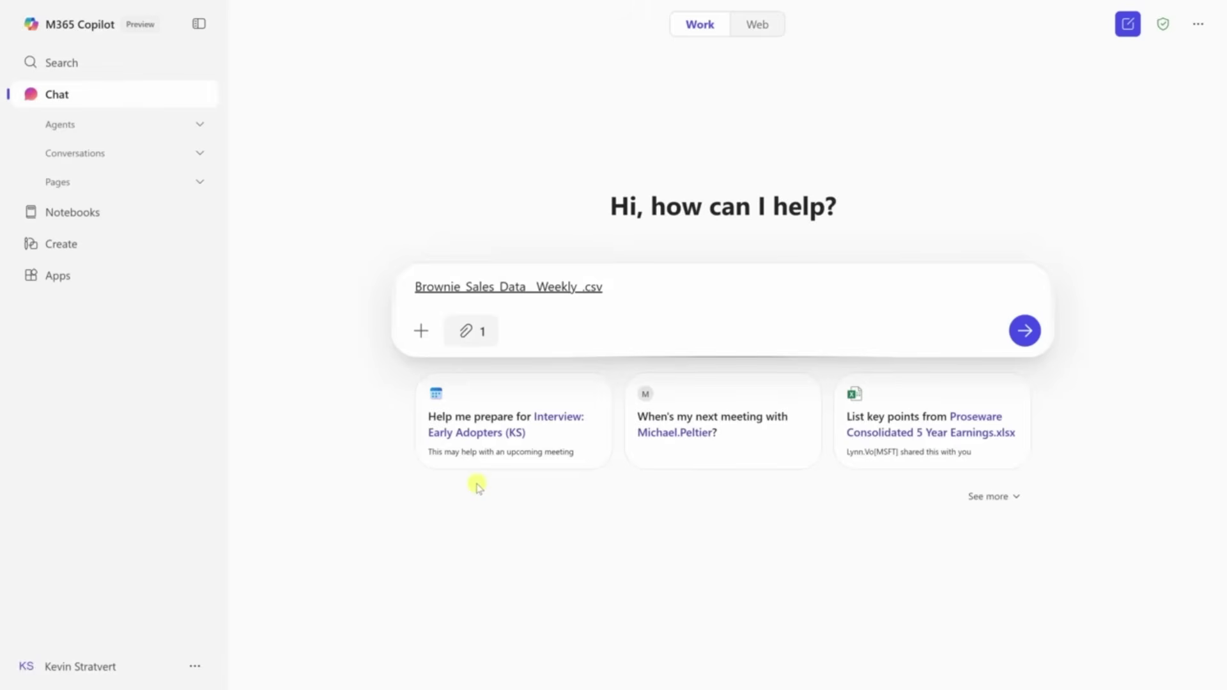
pyautogui.press('BackSpace')
pyautogui.write('/sal')
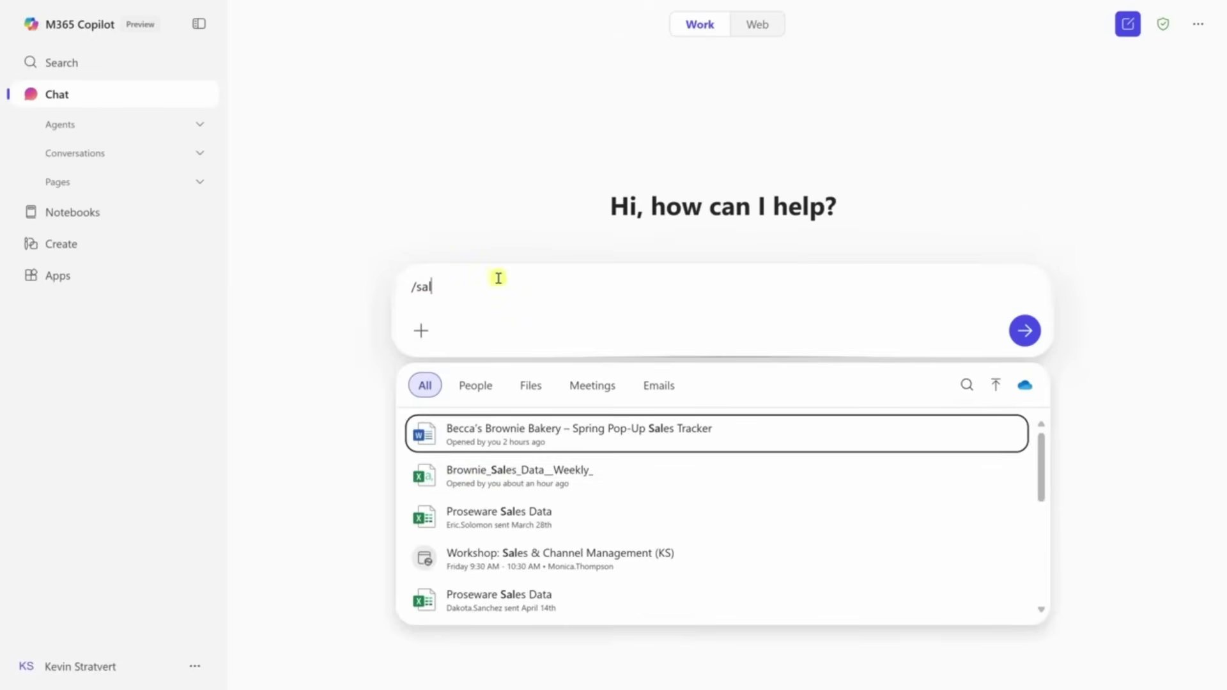
pyautogui.press('BackSpace')
pyautogui.press('BackSpace')
pyautogui.press('BackSpace')
pyautogui.press('BackSpace')
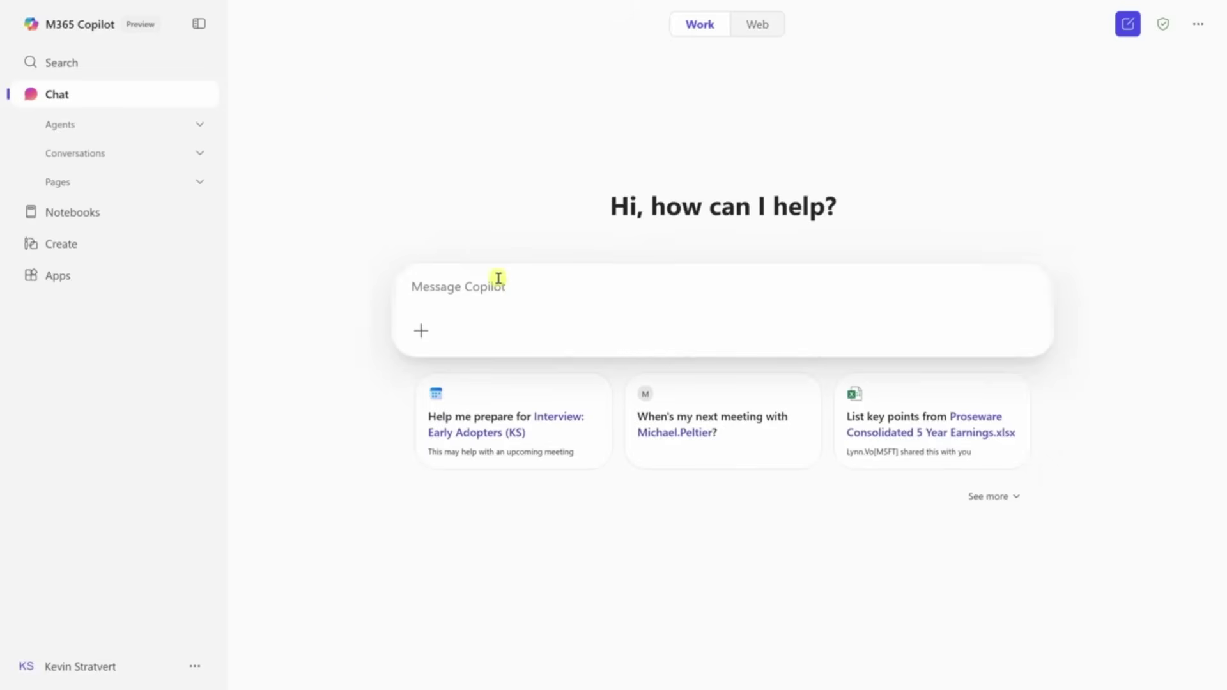
pyautogui.write('/sal')
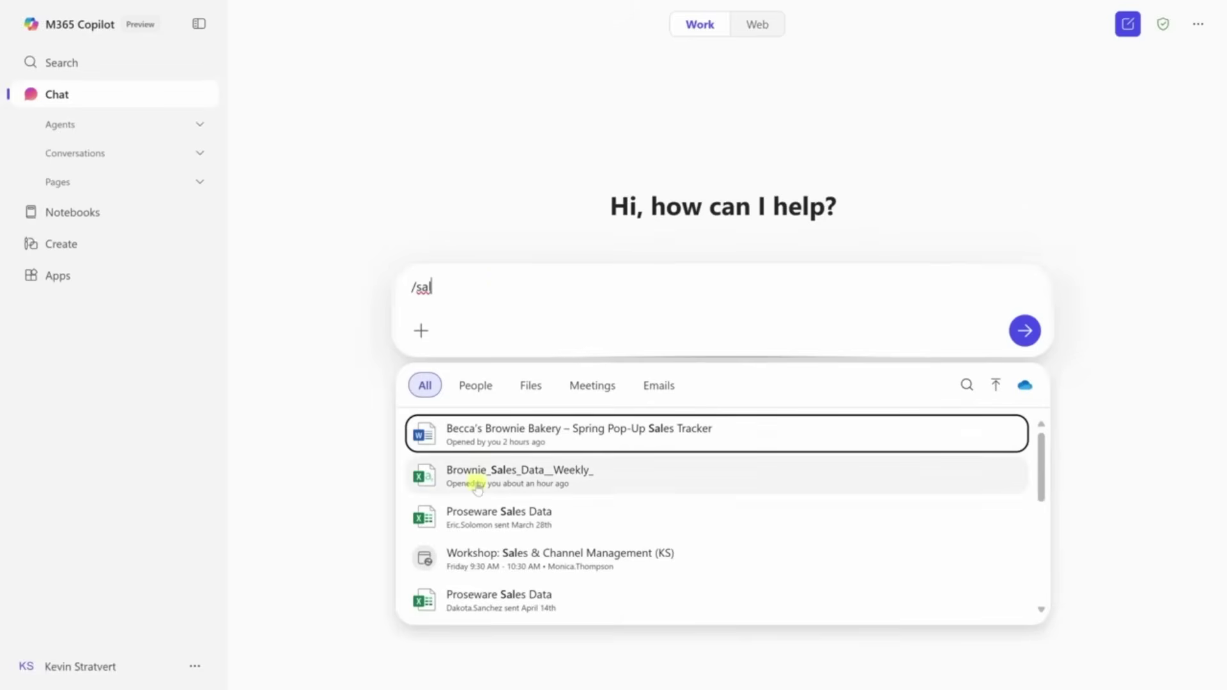
pyautogui.click(475, 484)
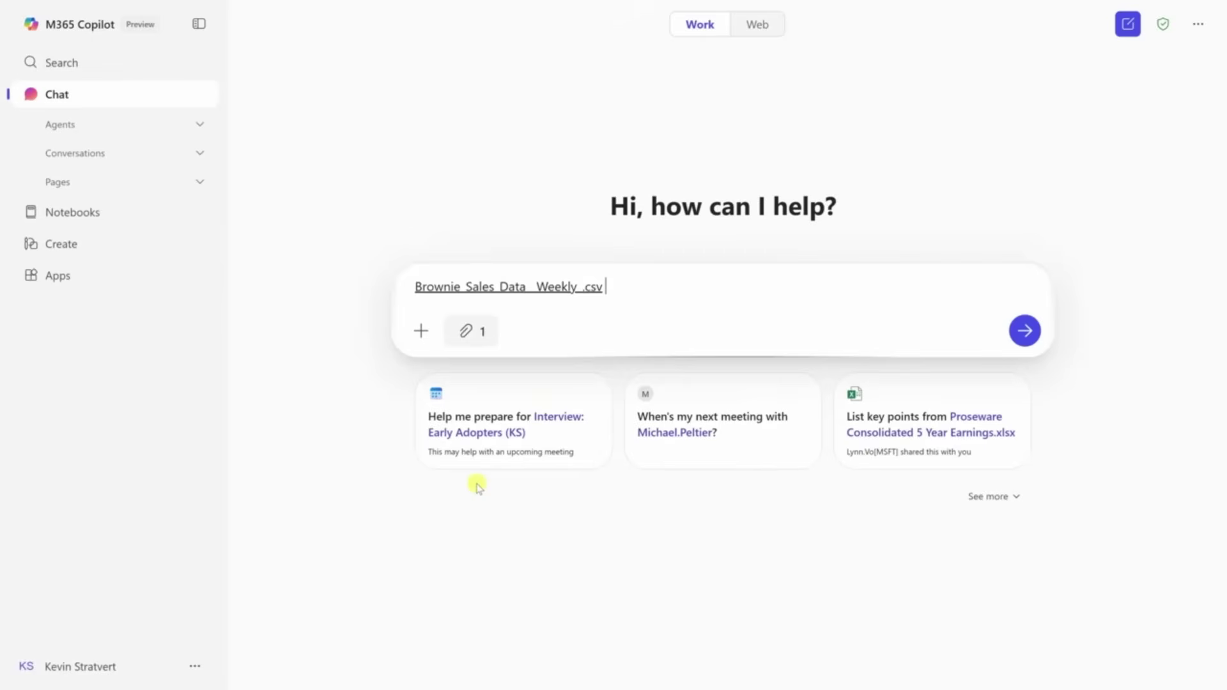
# - Send the request 'Create a bar chart showing weekly sales by product.' again
pyautogui.write('Create a bar chart showing weekly sales by product.')
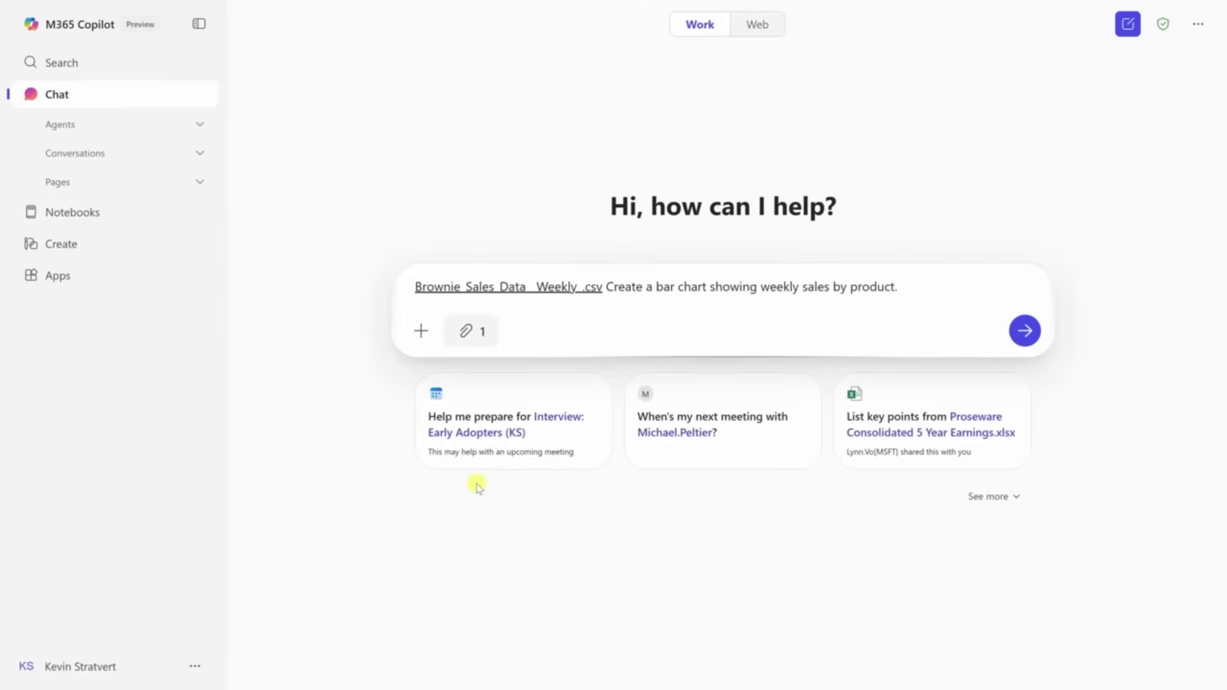
pyautogui.click(1028, 334)
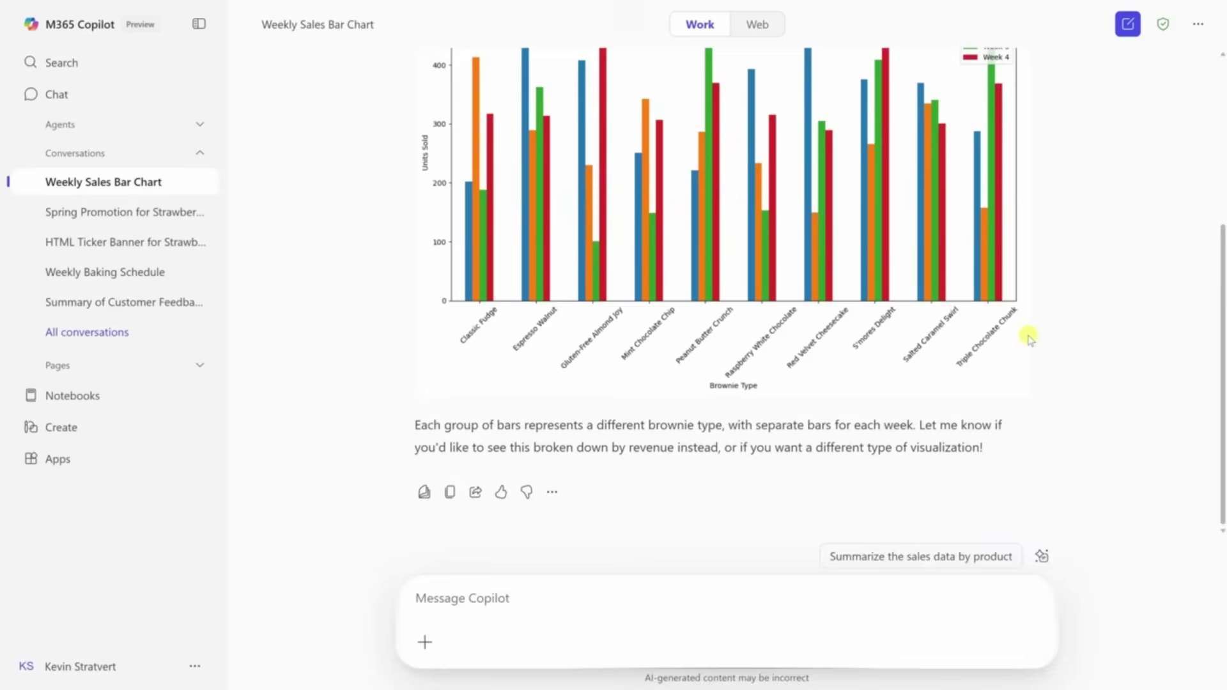
pyautogui.scroll(3, 1029, 338)
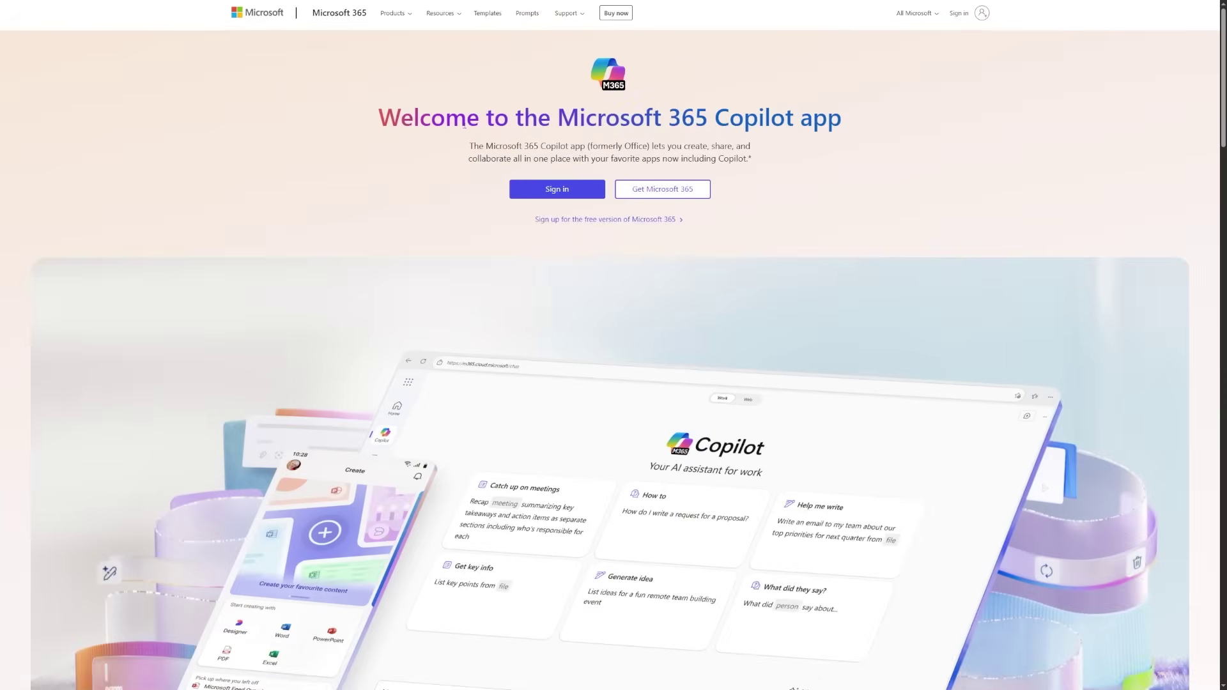
pyautogui.moveTo(579, 120); pyautogui.dragTo(745, 121)
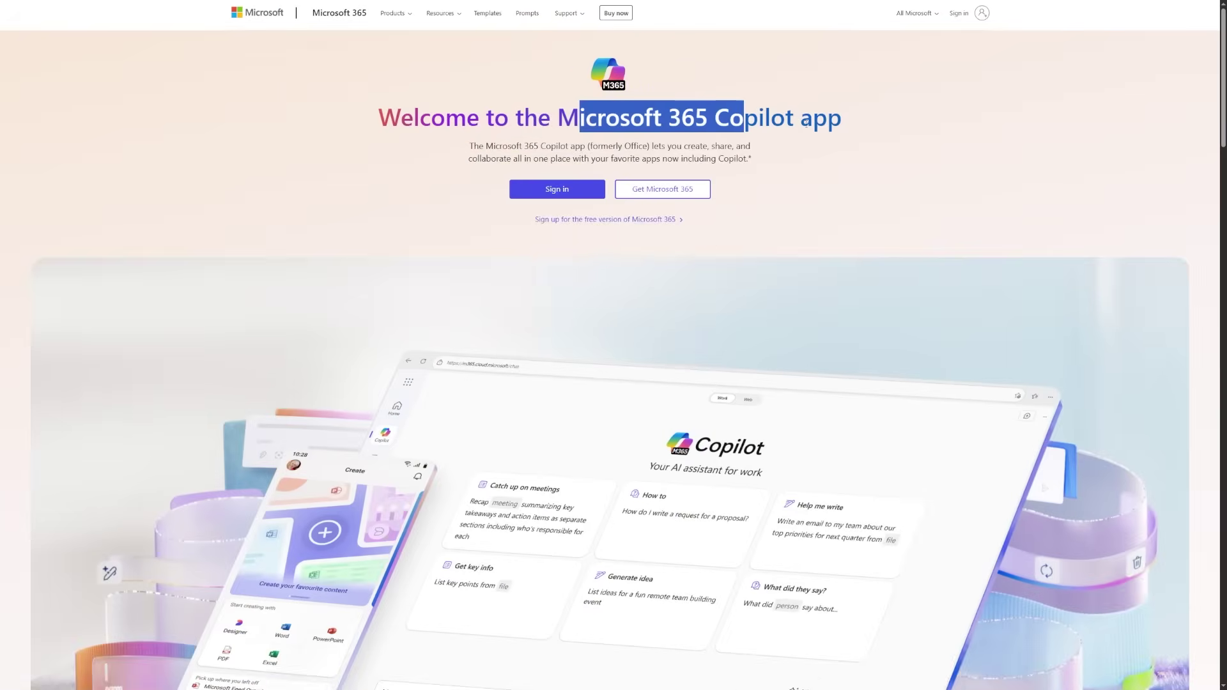
pyautogui.click(924, 136)
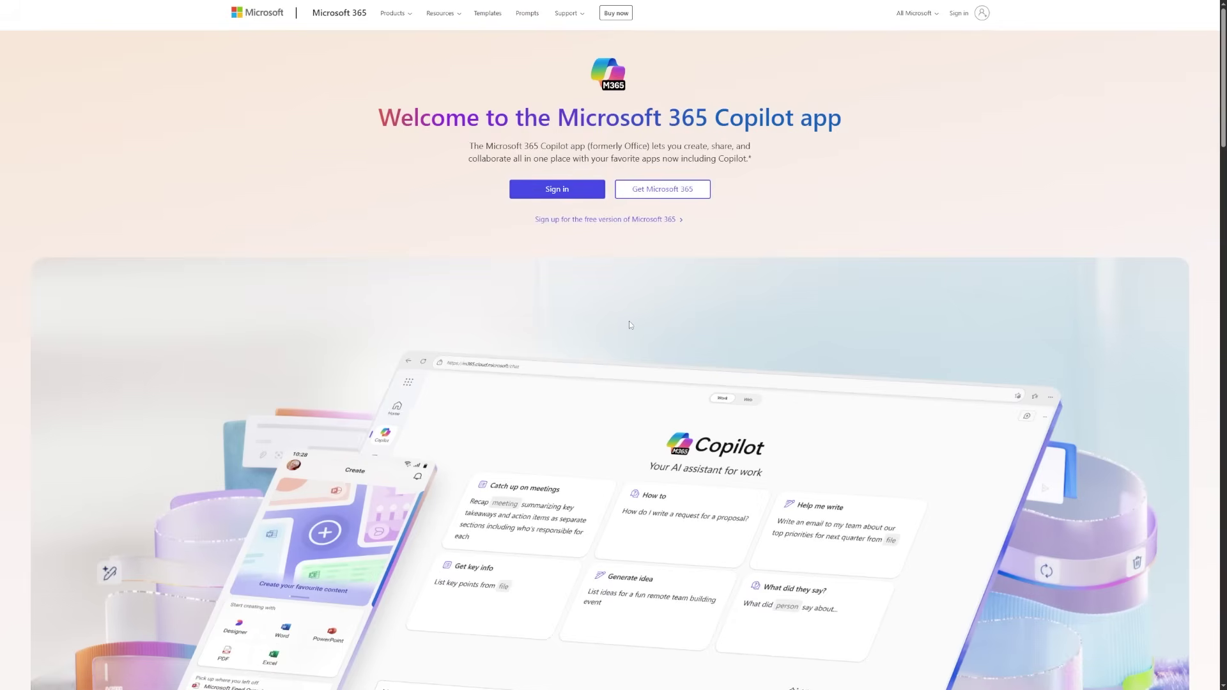
pyautogui.scroll(-1, 670, 343)
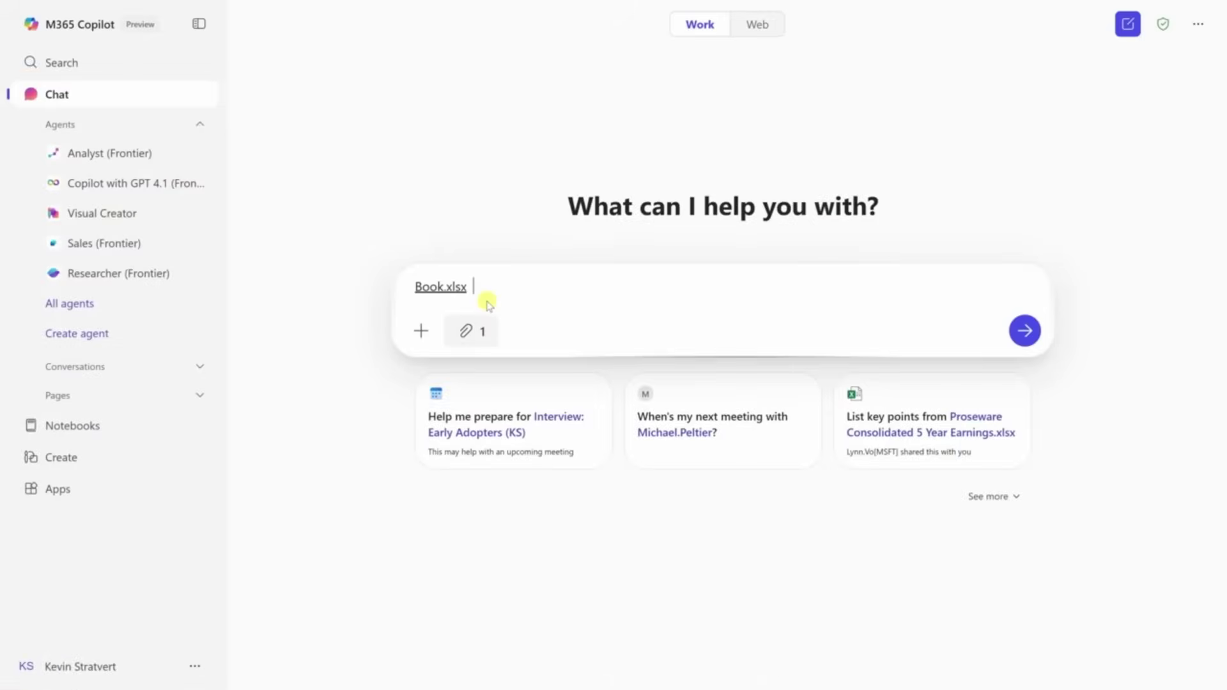
# - Paste the prompt asking for this week's baking totals by day and a baking schedule after Book.xlsx
pyautogui.write('Based on this order spreadsheet, summarize what needs to be baked this week. Group items by day needed and give me totals for each product. Suggest a basic baking schedule to get it all done on time.')
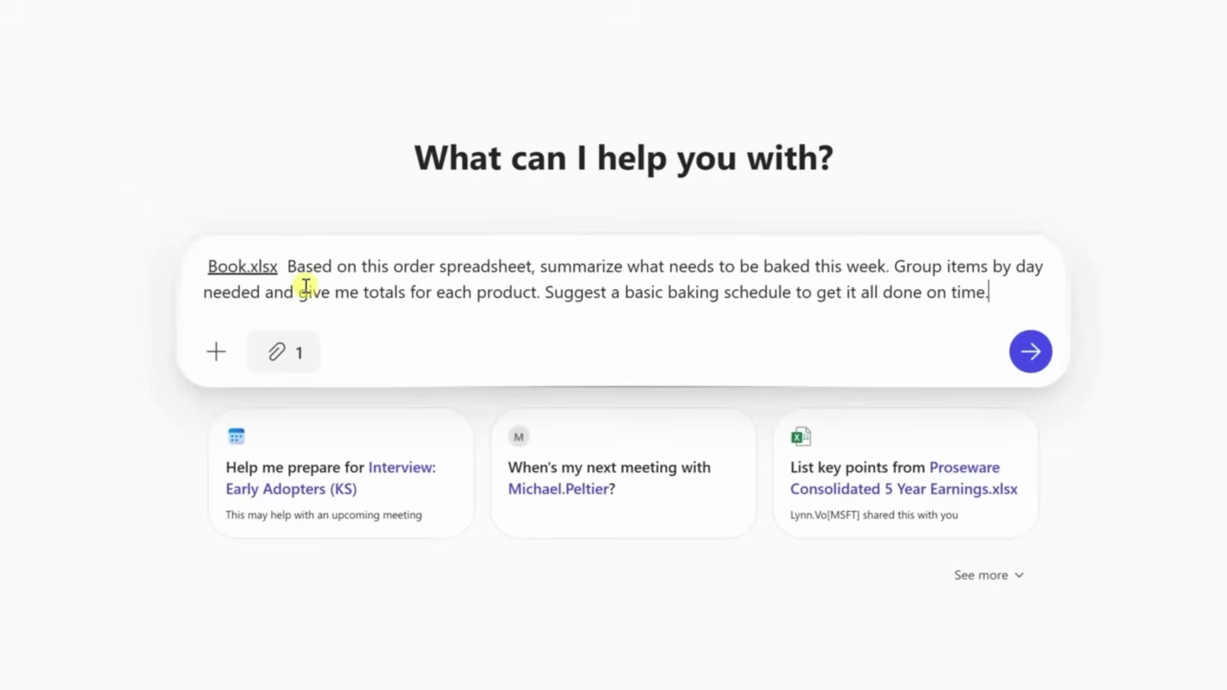